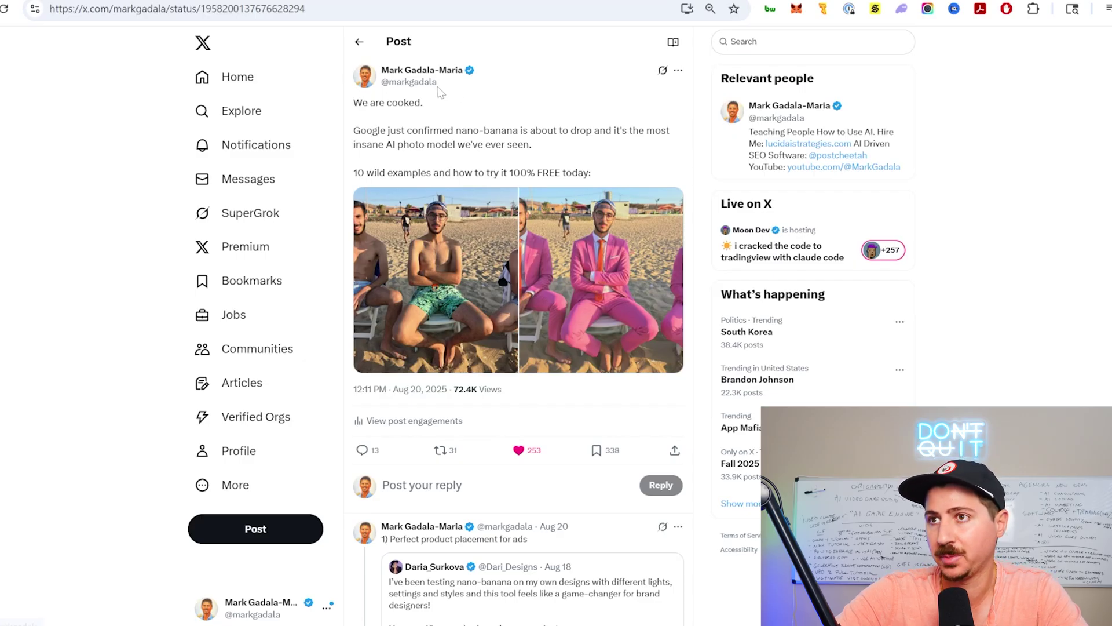
Compare the thread's original beach photo with its pink-suits edited version full-screen
scroll(495, 214, down, 1)
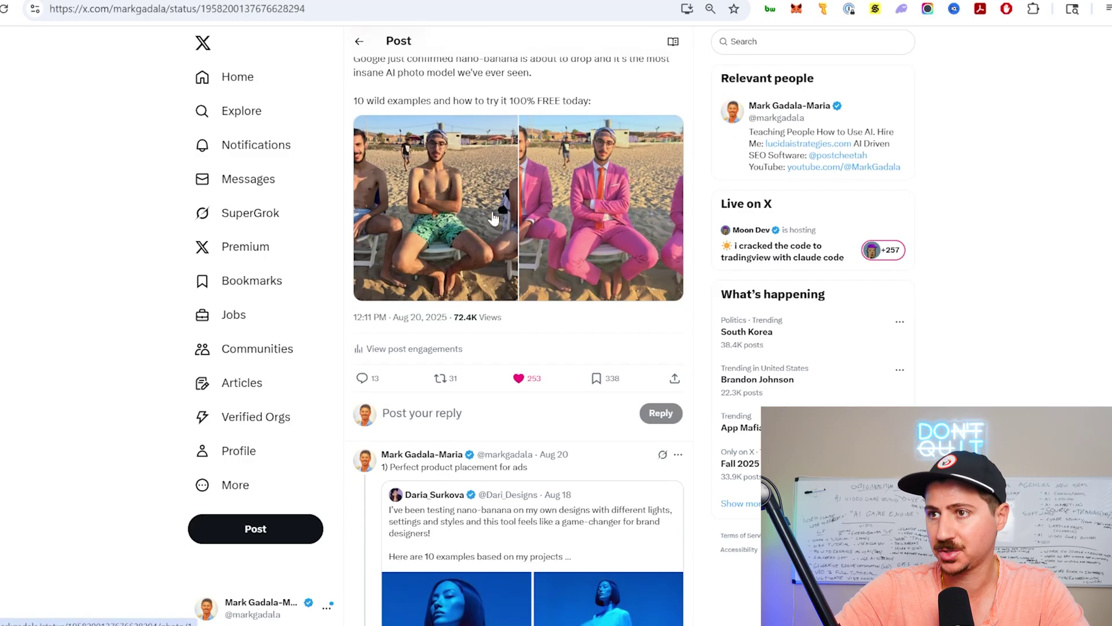
click(503, 261)
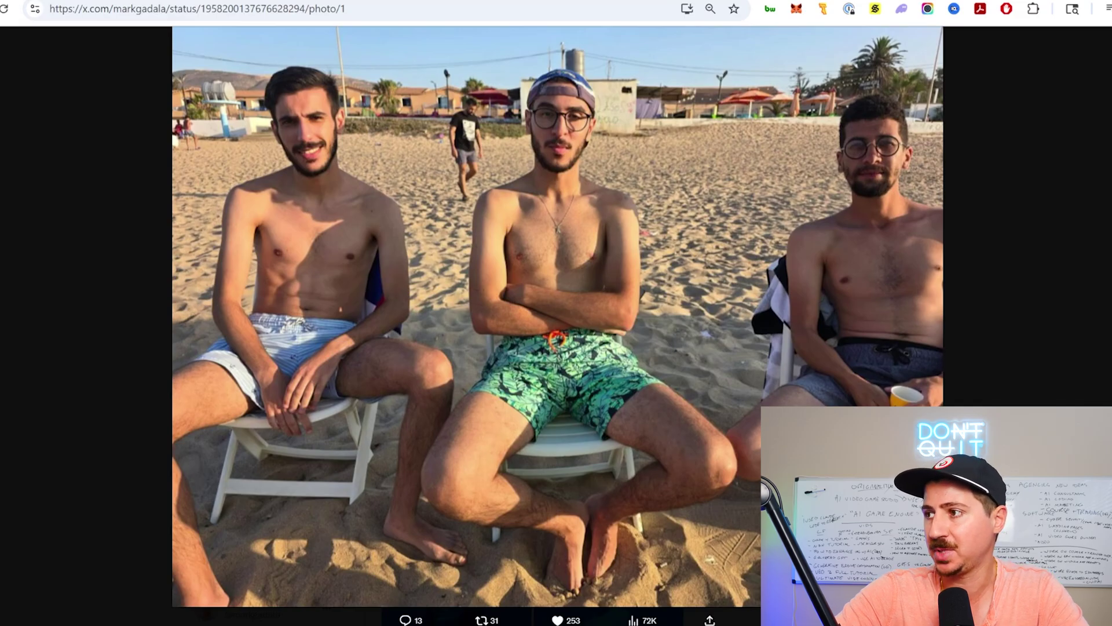
key(Right)
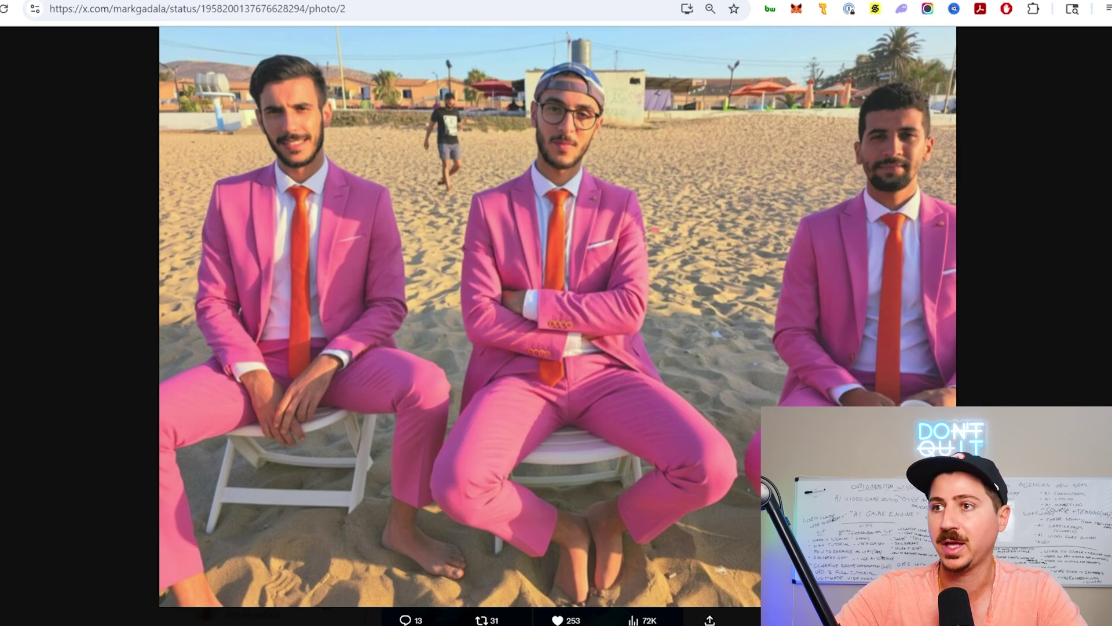
click(25, 347)
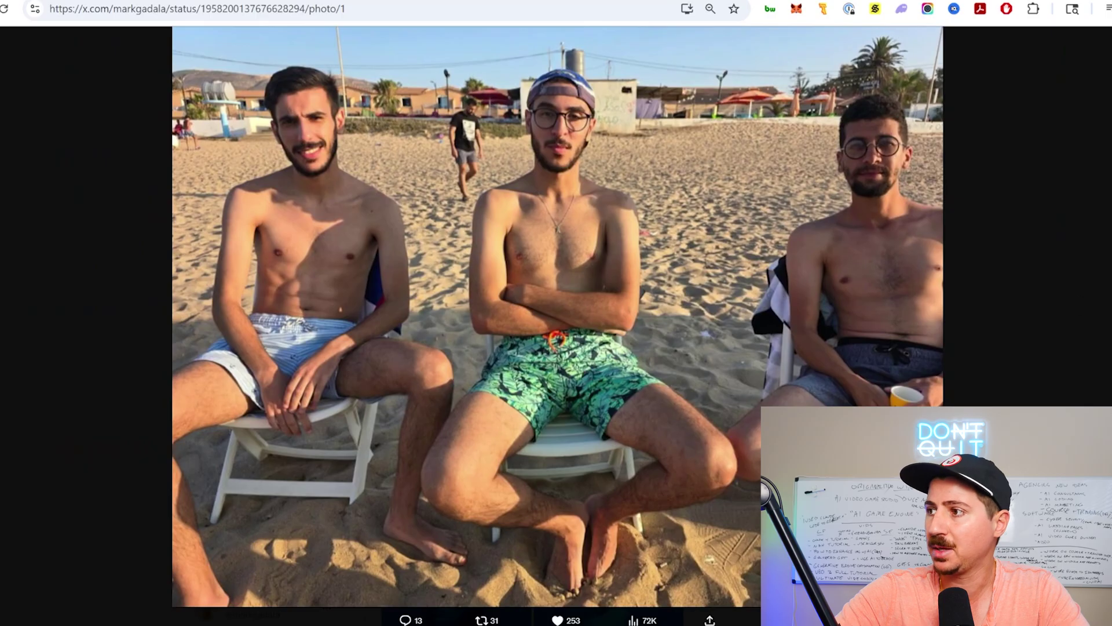
click(1071, 312)
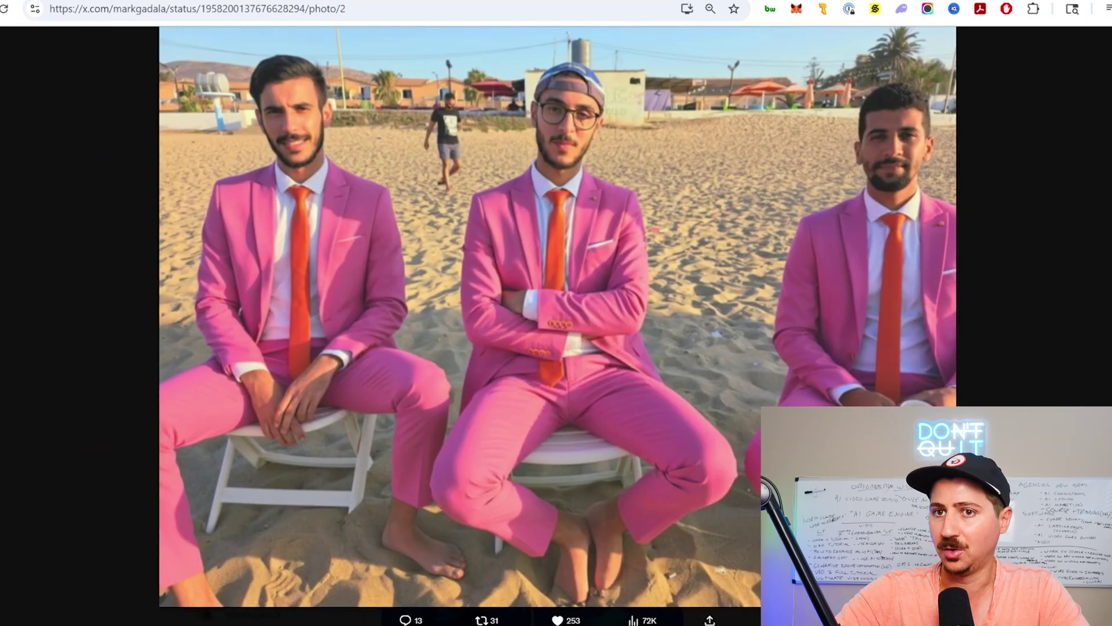
key(Left)
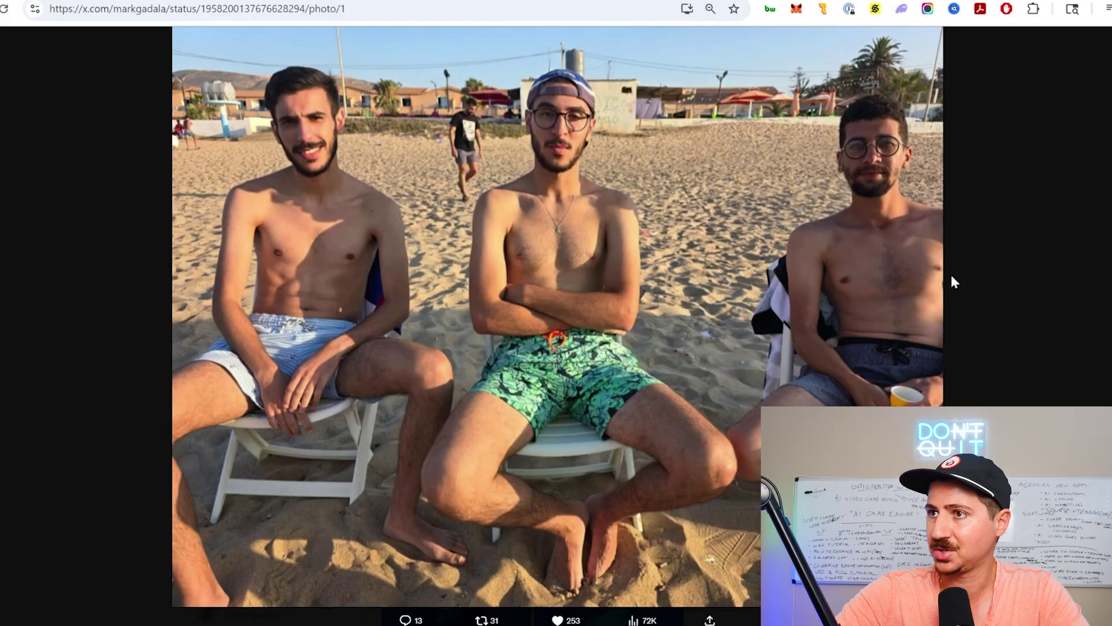
key(Right)
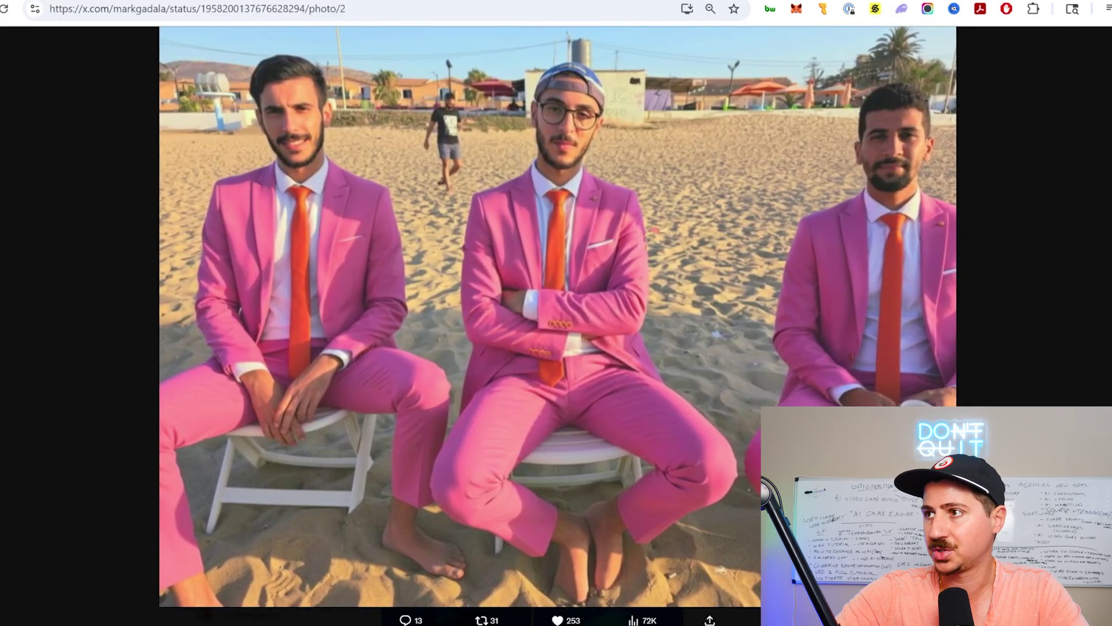
key(Escape)
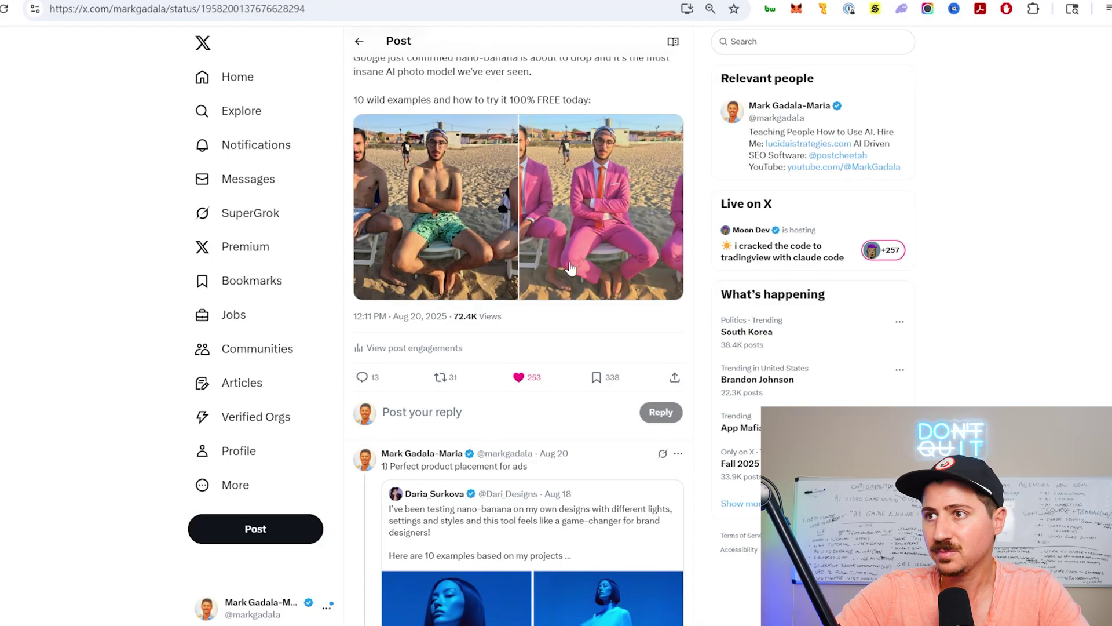
Open the quoted post about testing nano-banana on brand designs
scroll(492, 210, down, 1)
scroll(497, 293, down, 1)
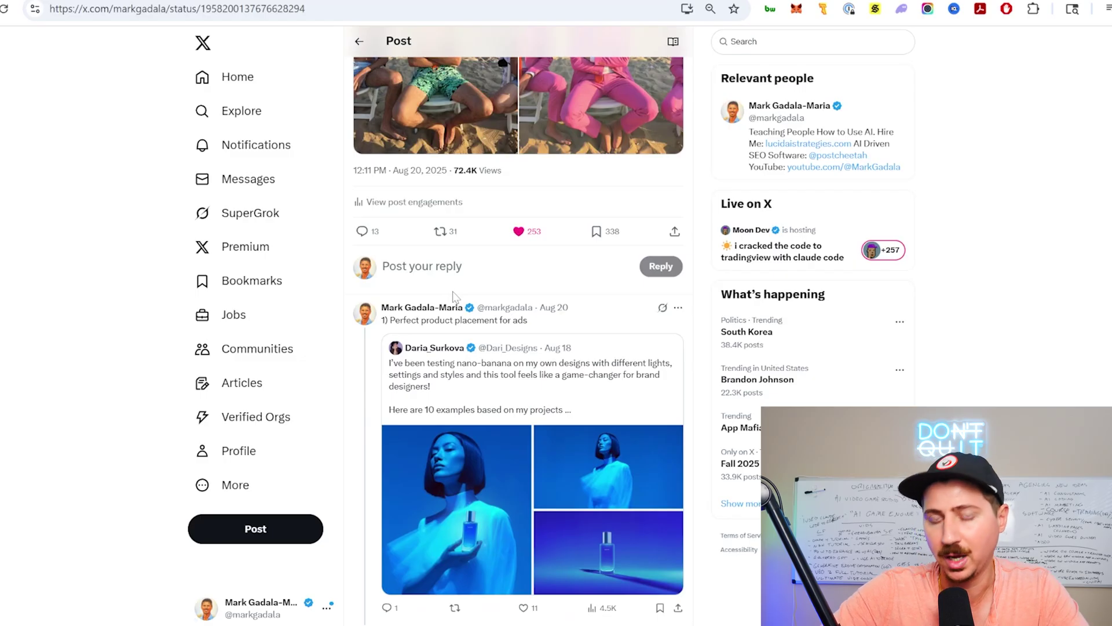
click(486, 407)
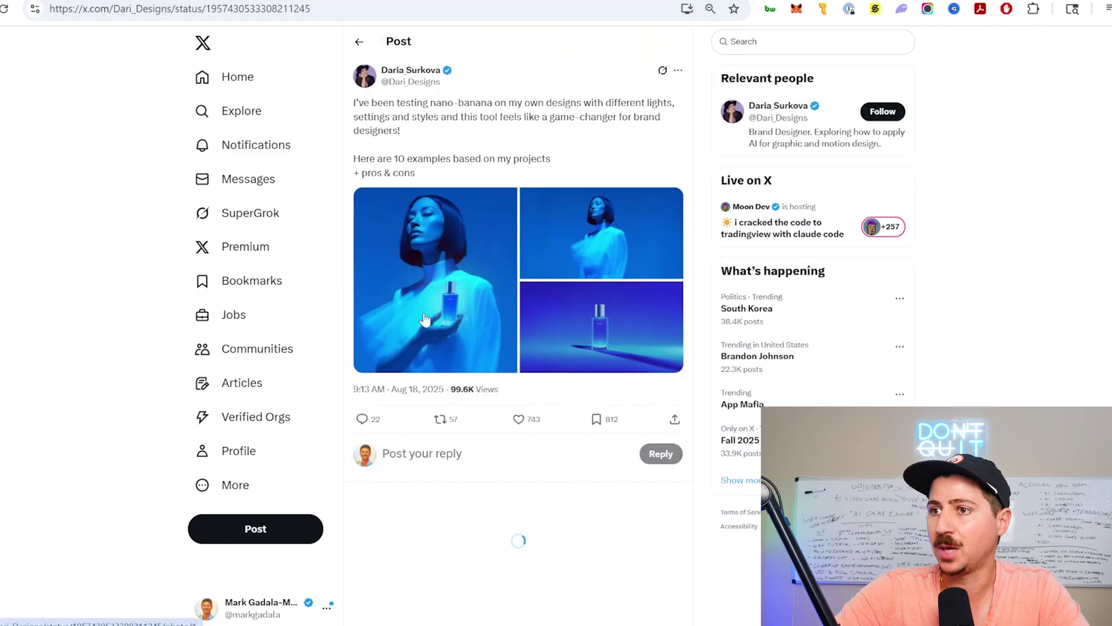
View the perfume image and the reply's coffee-bag images full-screen, then return to the thread
click(423, 249)
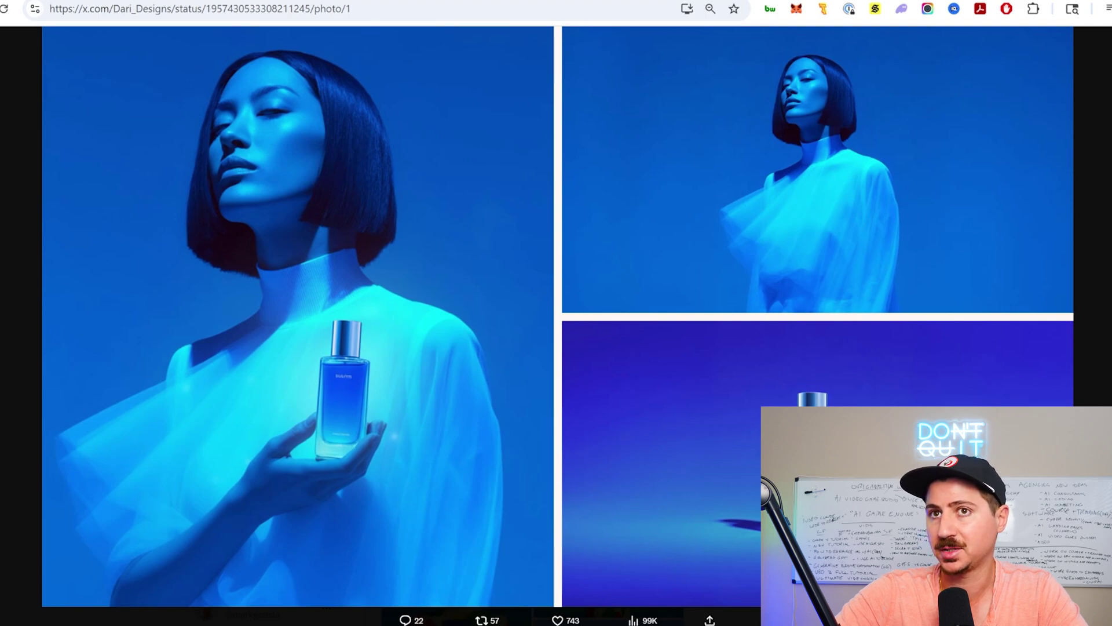
key(Escape)
scroll(491, 306, down, 5)
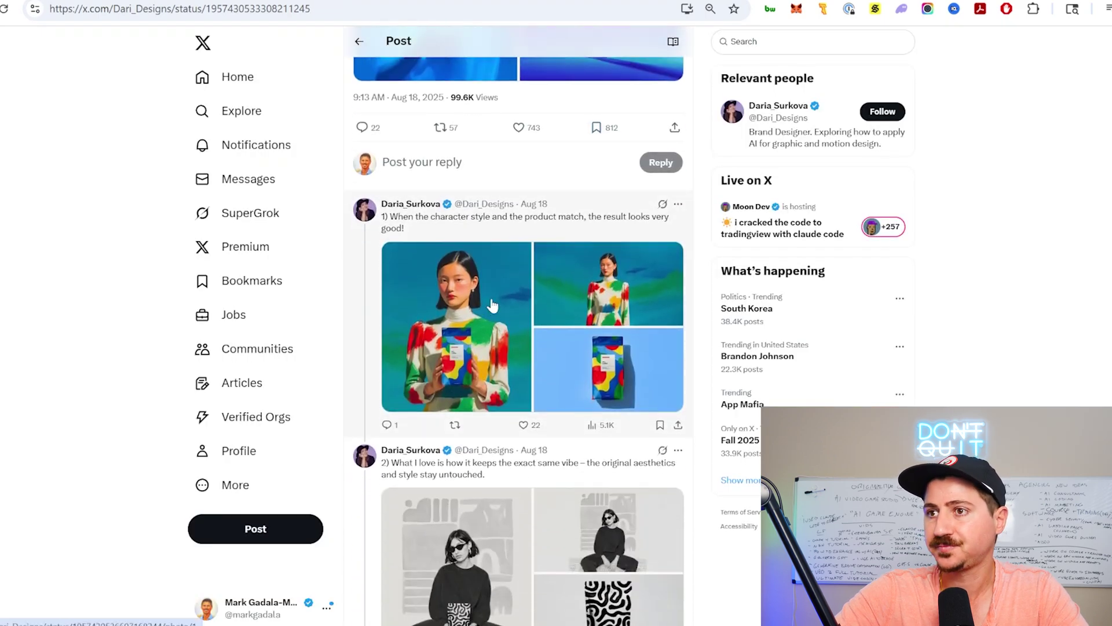
click(492, 305)
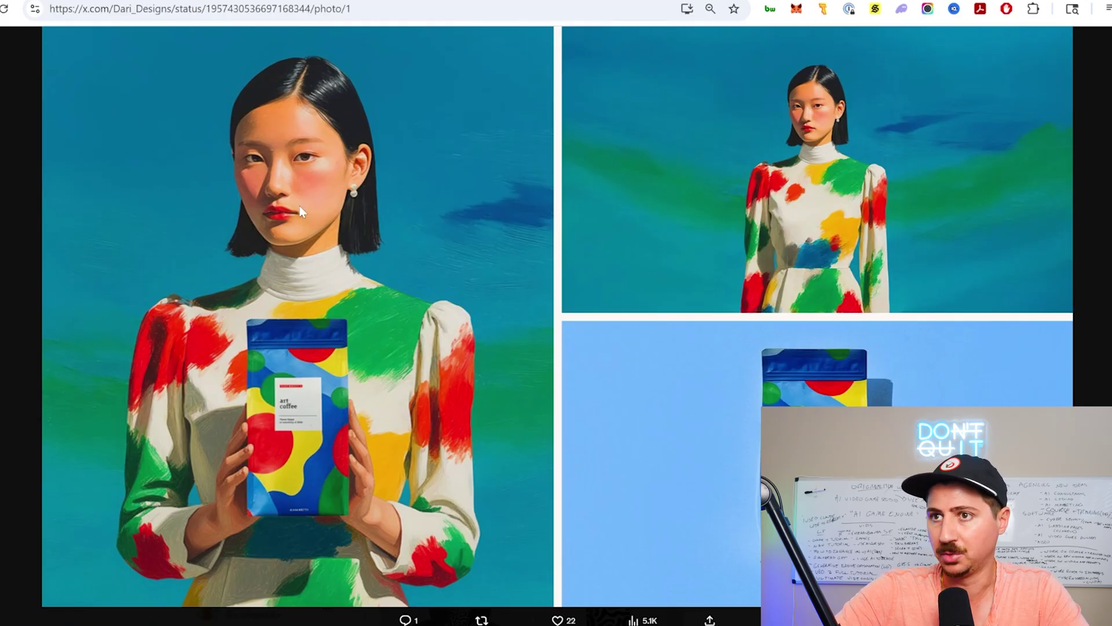
key(Escape)
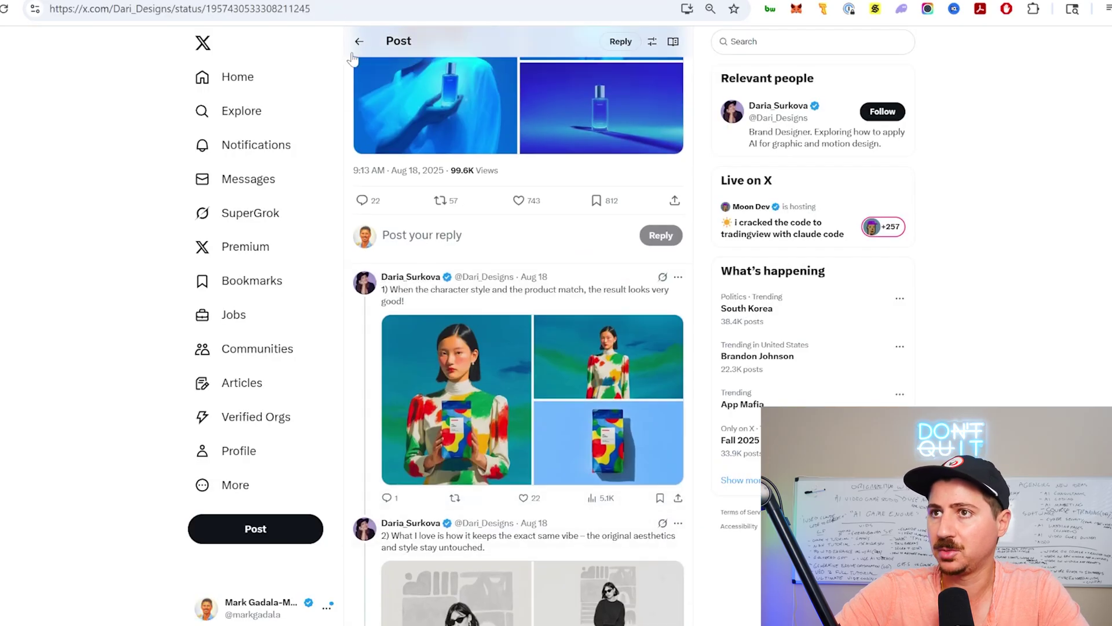
scroll(637, 322, down, 5)
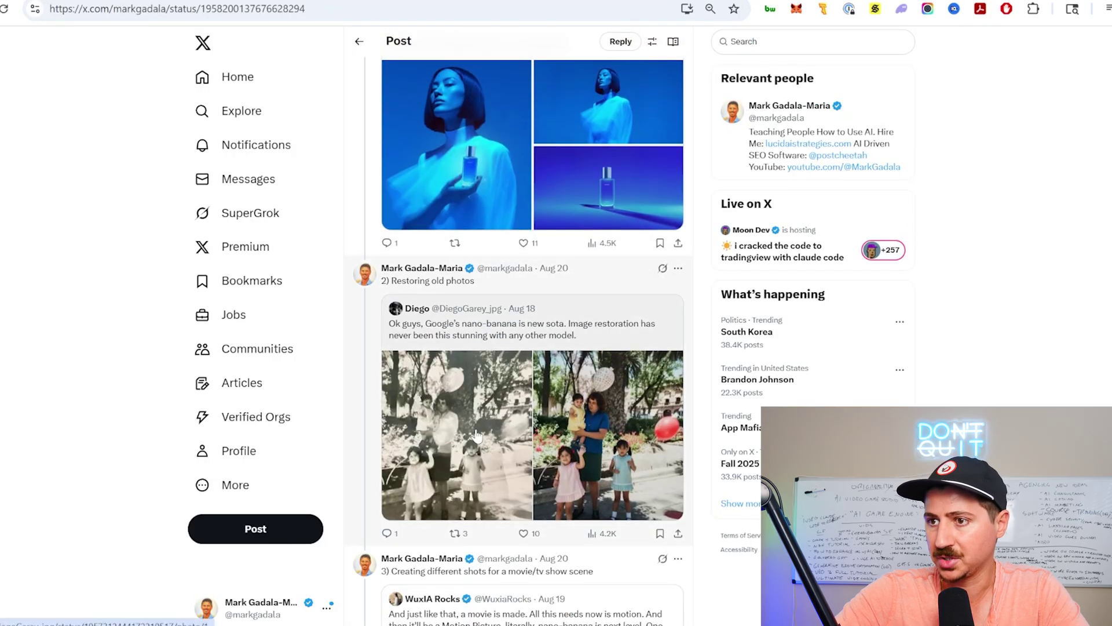
Open the quoted photo-restoration post and compare the black-and-white and colourised photos
click(637, 322)
click(463, 221)
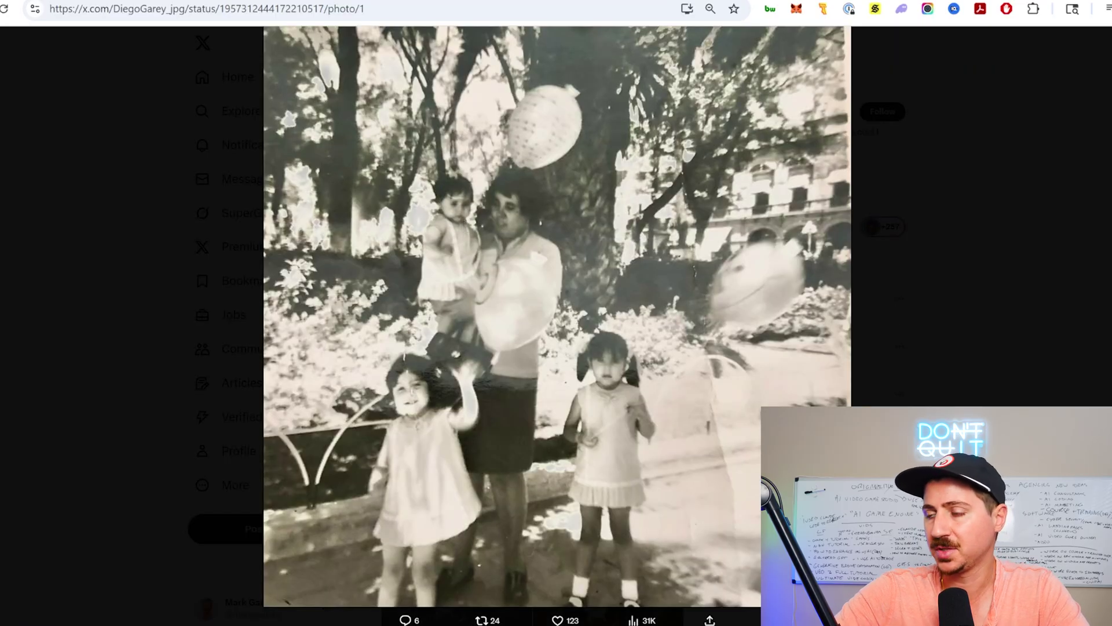
key(Right)
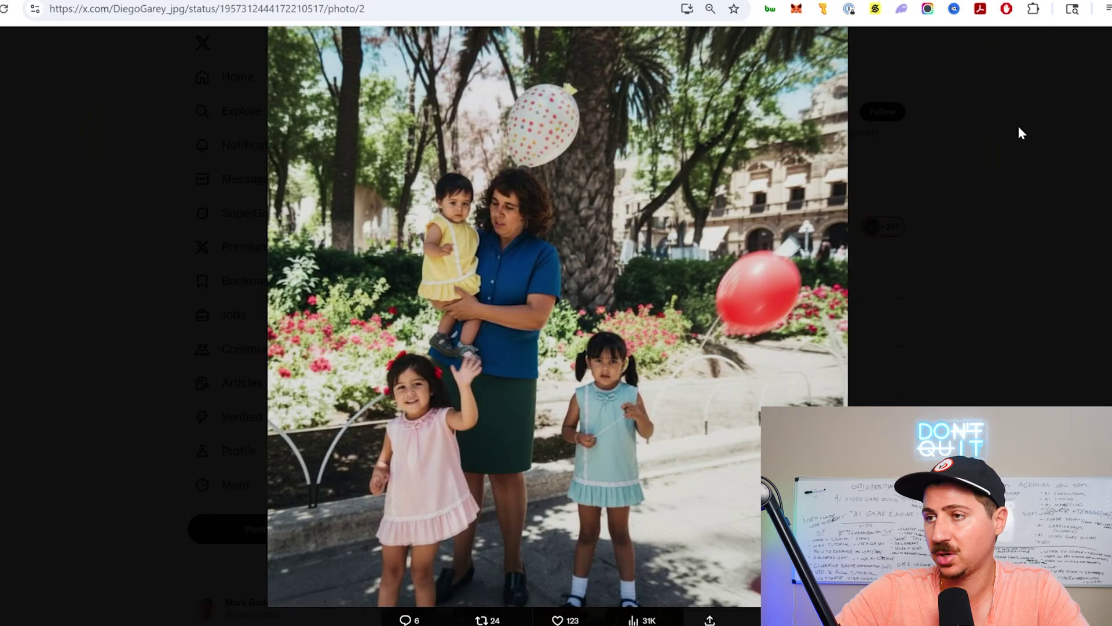
key(Left)
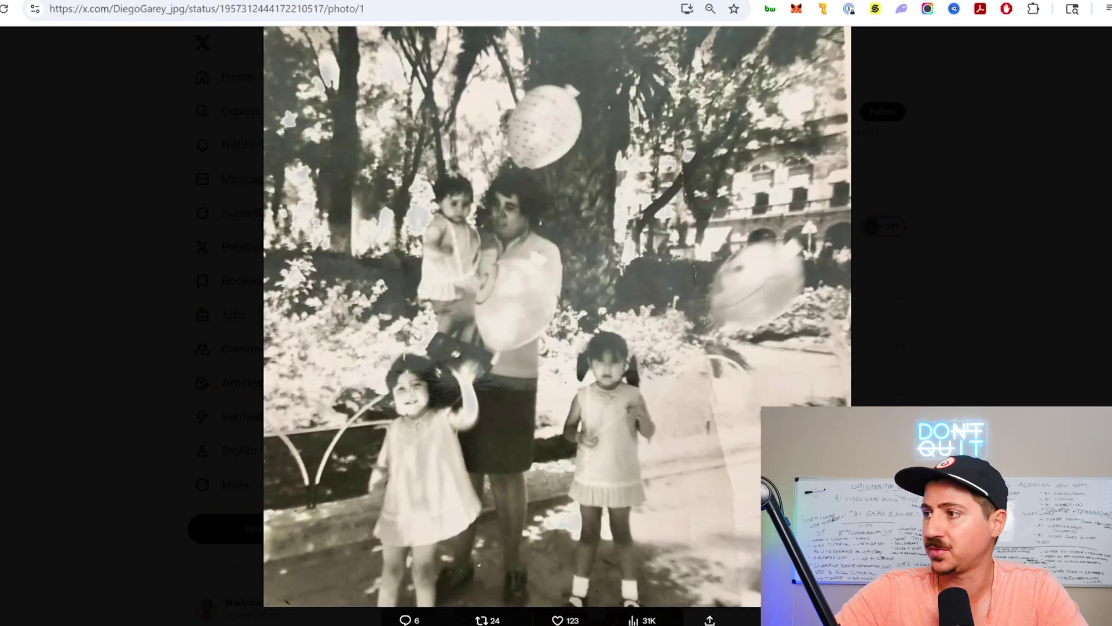
key(Right)
key(Escape)
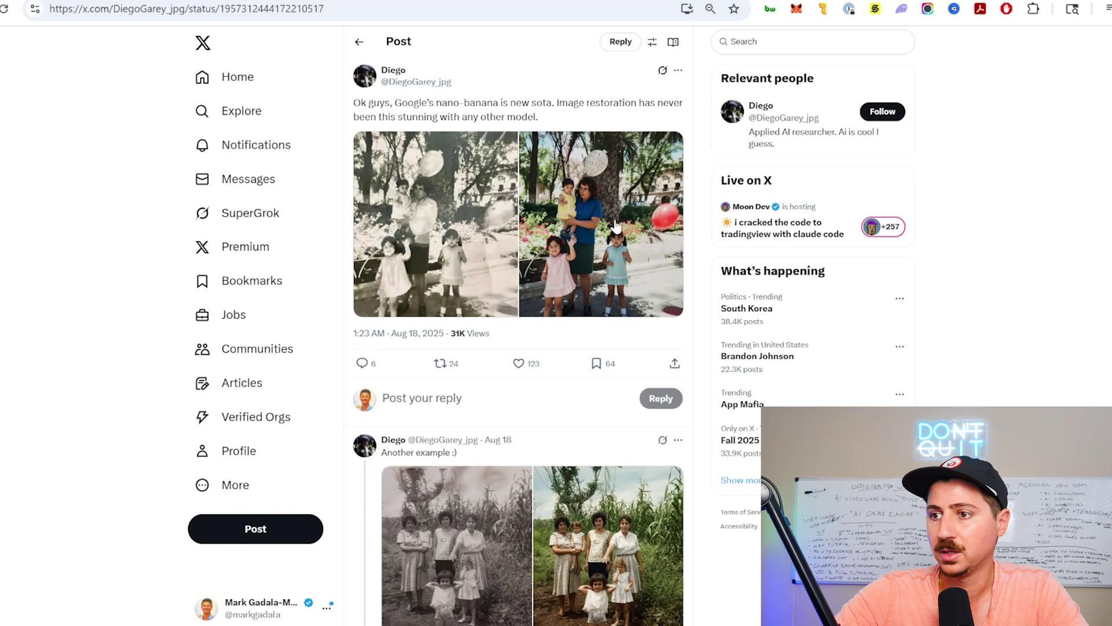
Return to the examples thread and open the quoted movie-scene post
key(alt+Left)
scroll(589, 366, down, 7)
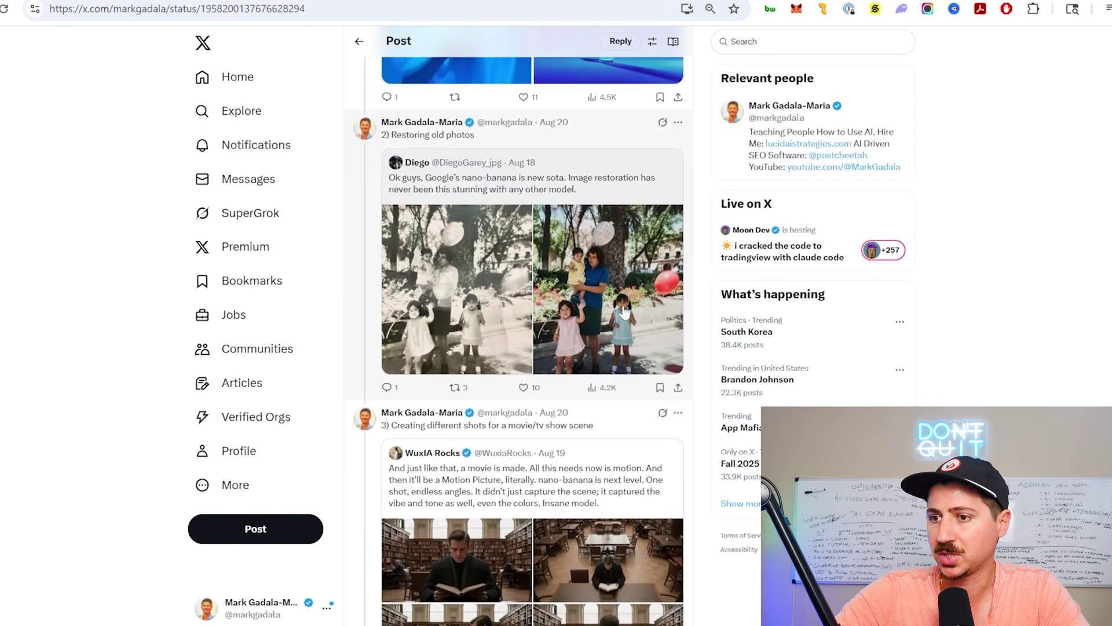
scroll(589, 366, down, 2)
click(510, 264)
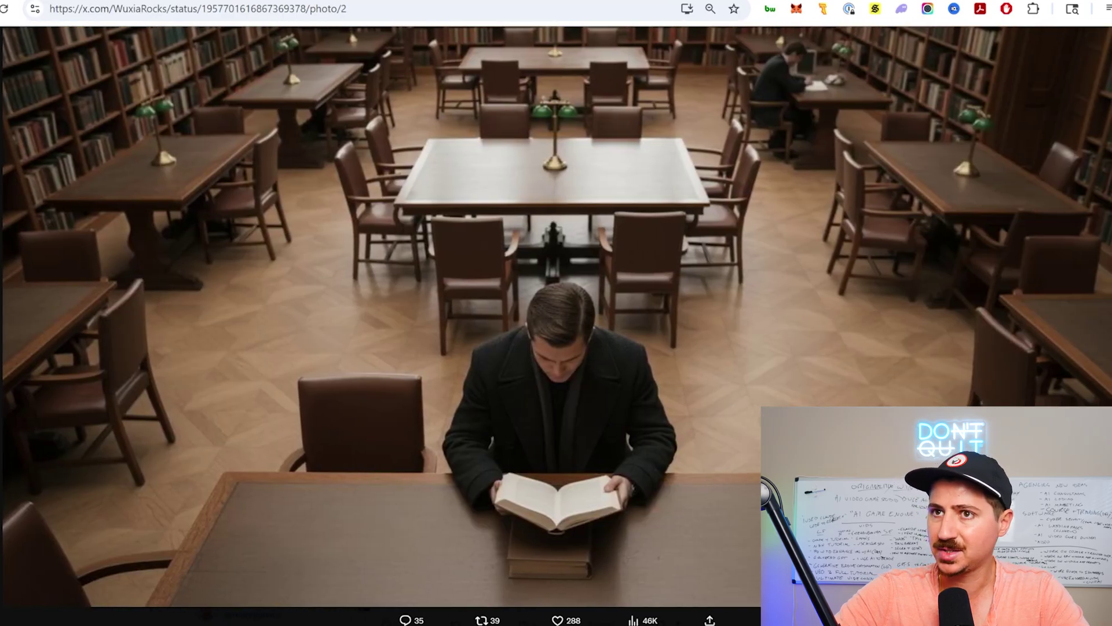
key(Right)
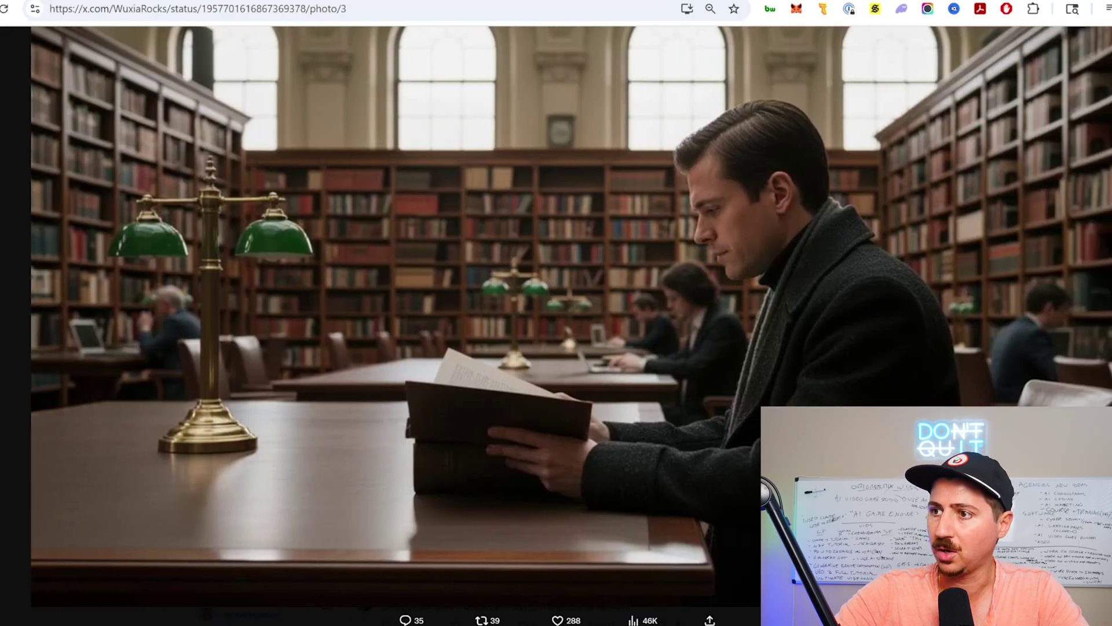
key(Right)
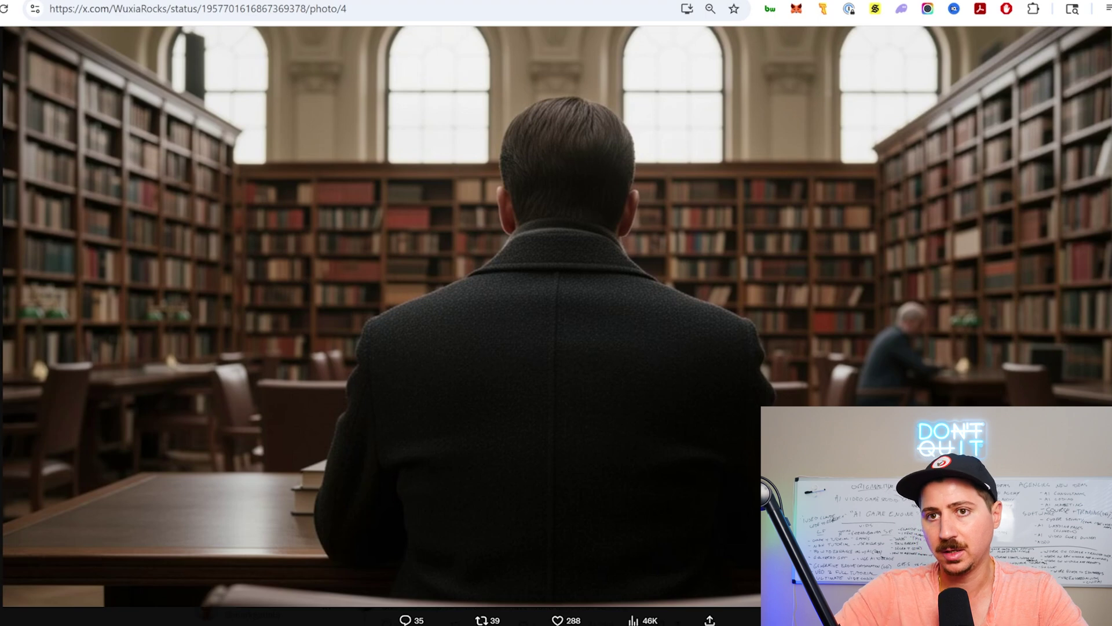
key(Left)
key(Left)
key(Left)
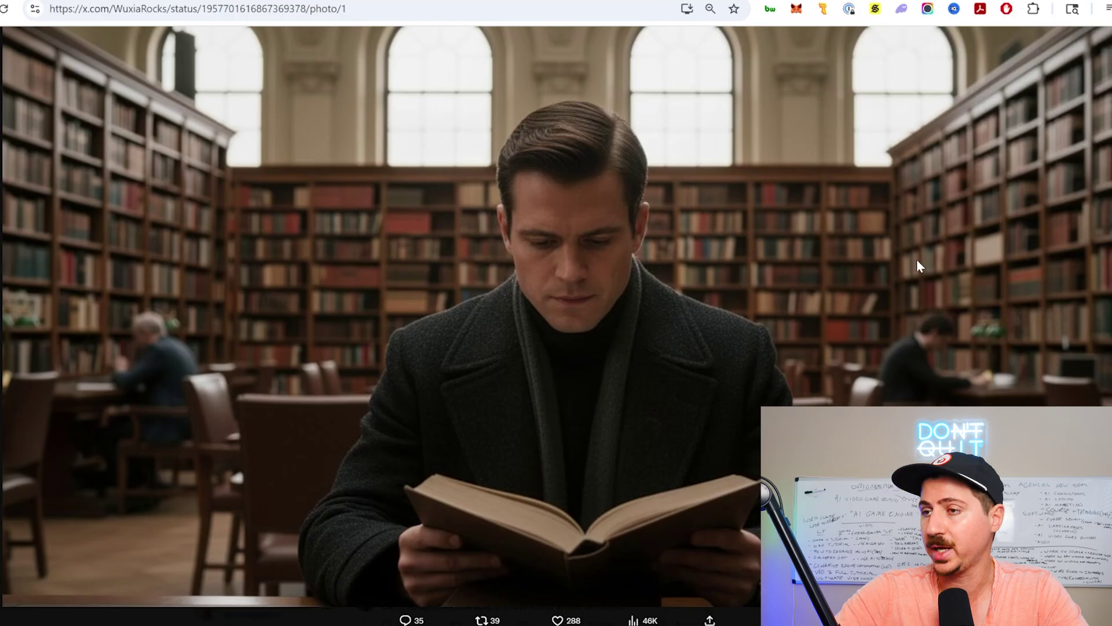
key(Right)
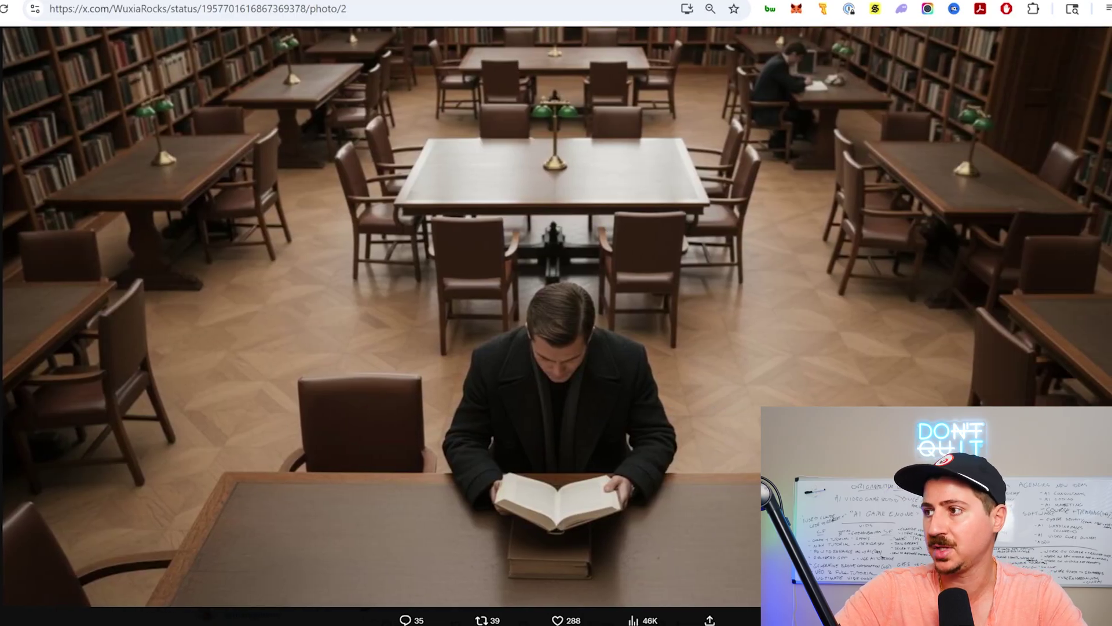
key(Right)
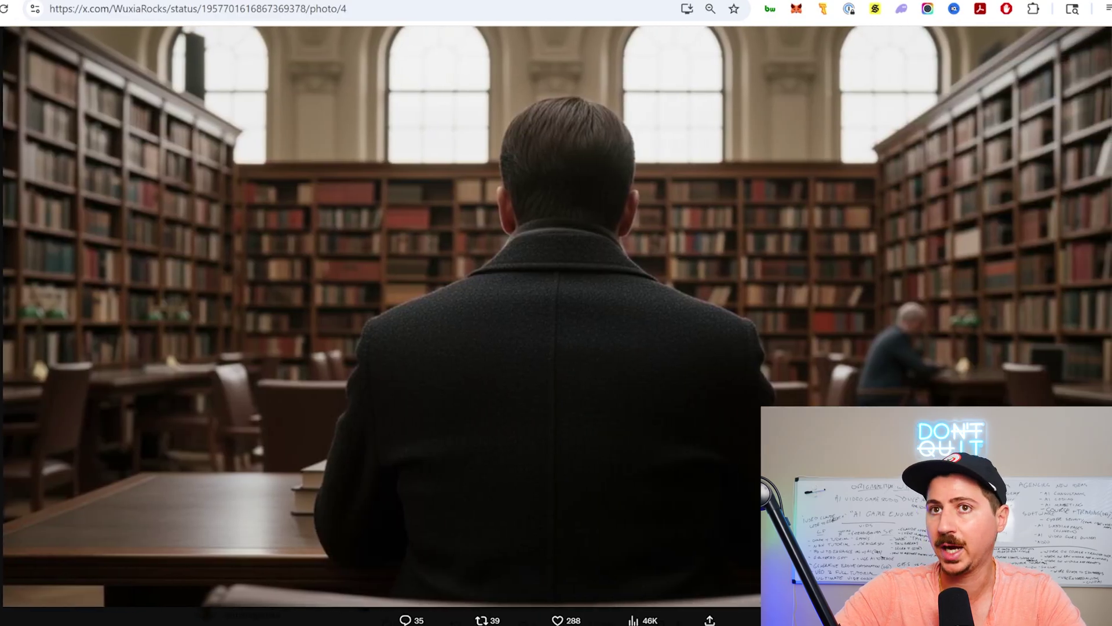
key(Escape)
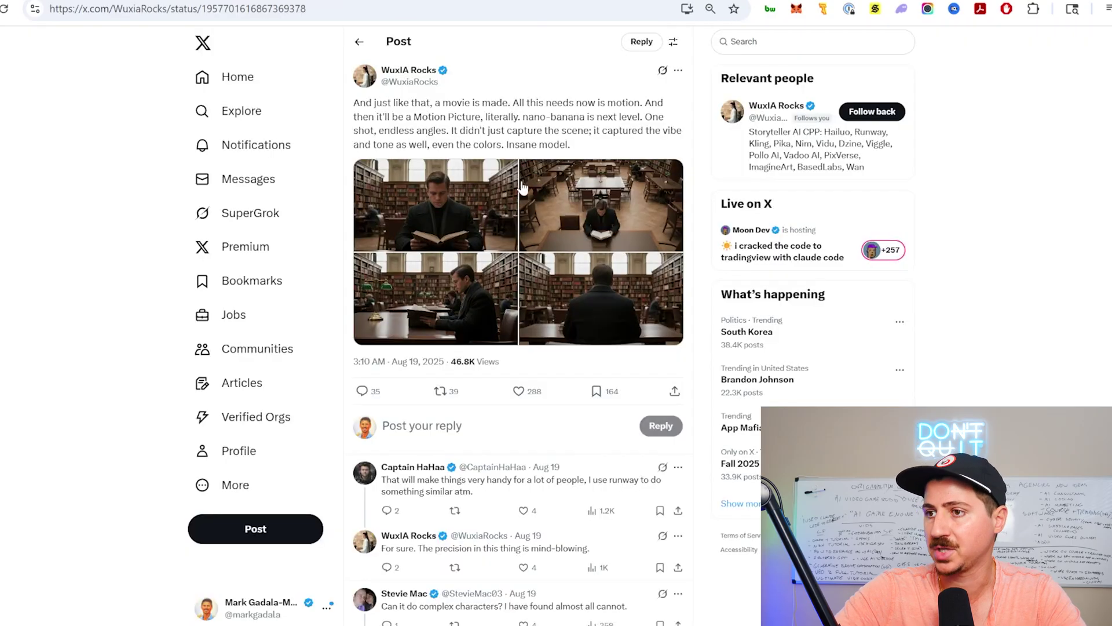
click(358, 41)
Open the quoted facial-expression post, view its comparison grid full-size, and return to the thread
scroll(584, 374, down, 8)
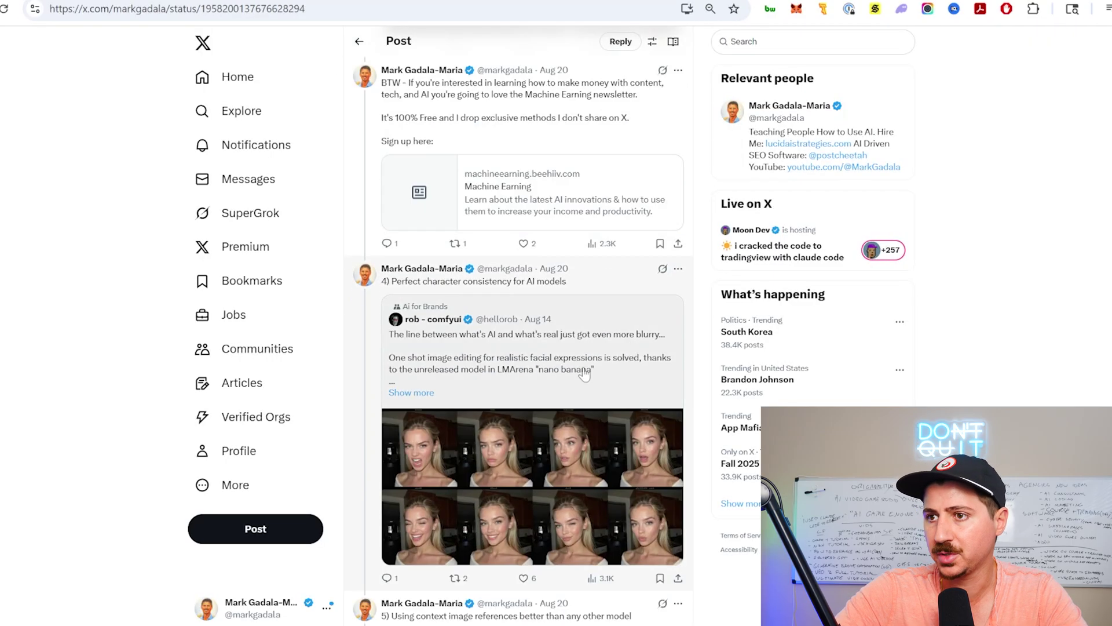
click(585, 376)
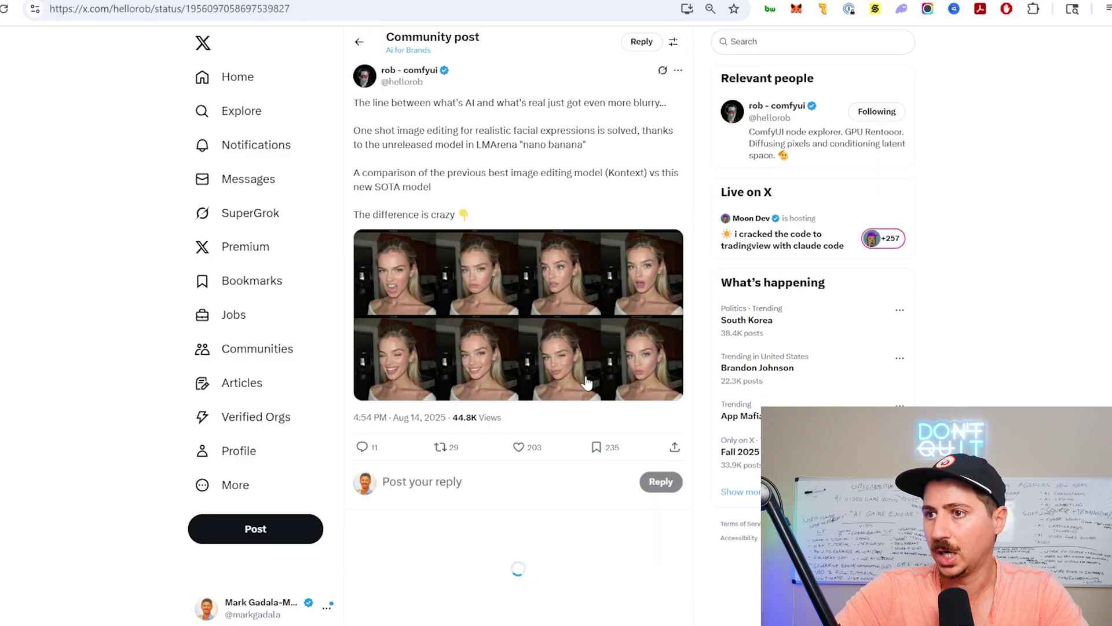
click(463, 263)
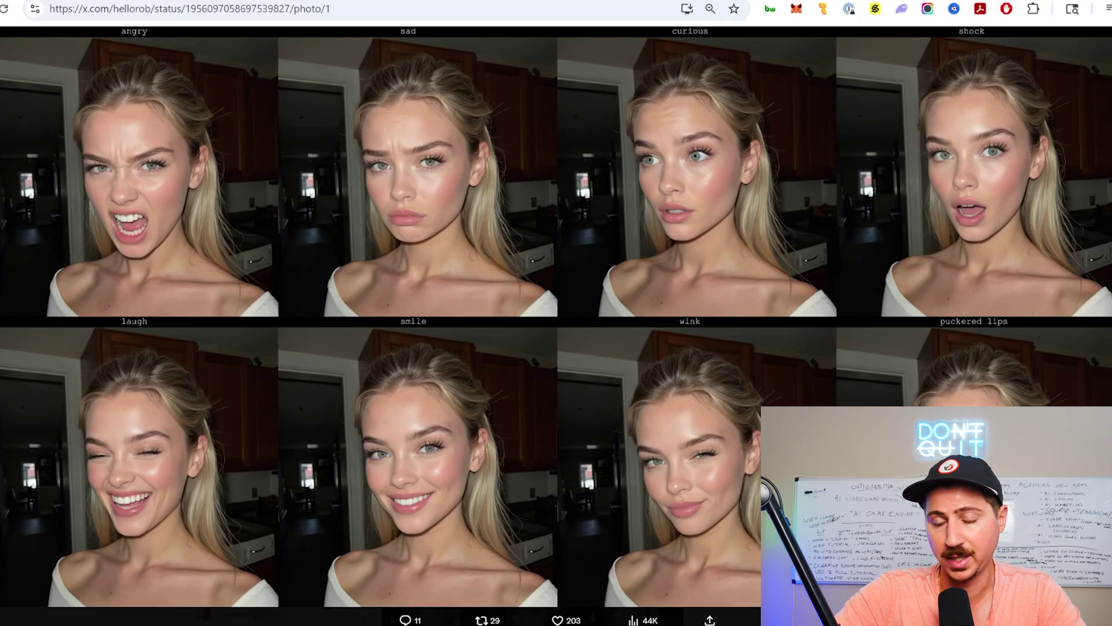
key(Escape)
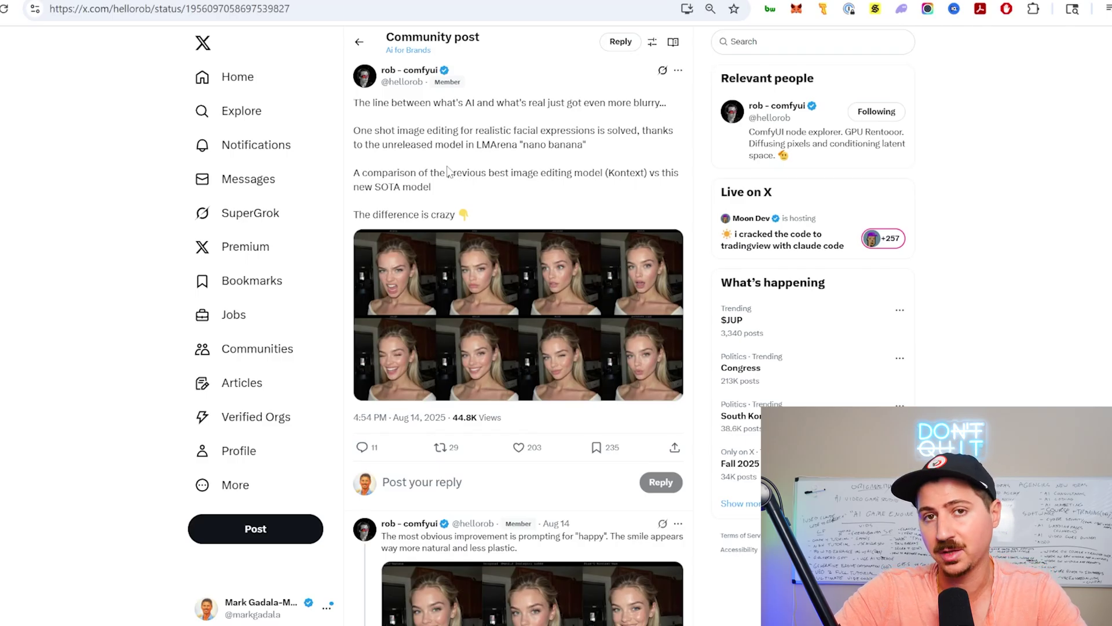
click(359, 41)
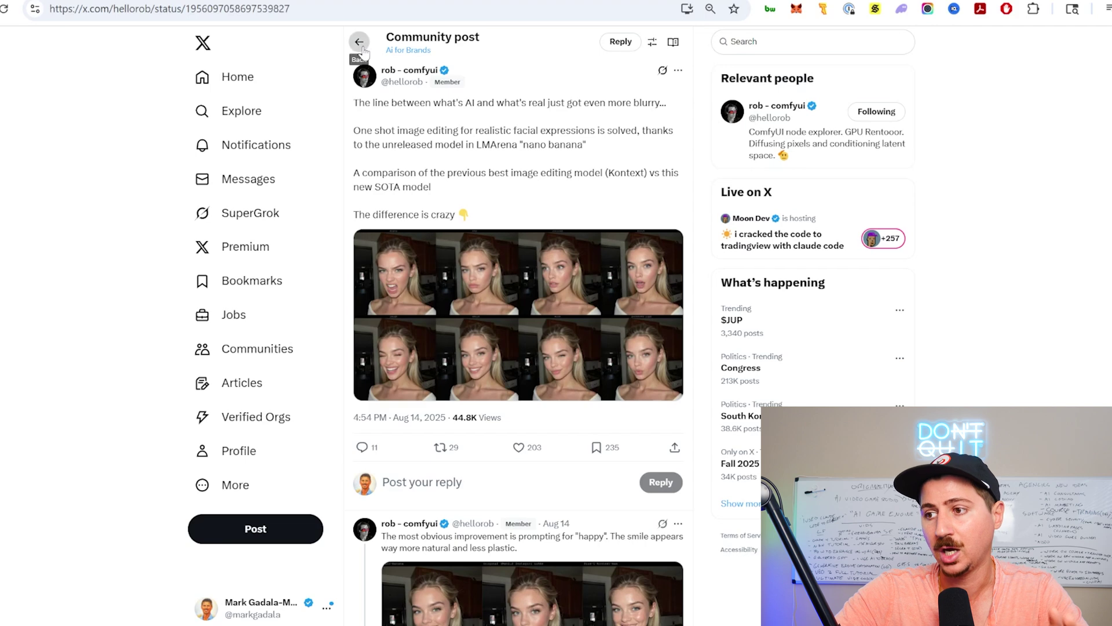
Open the quoted iPhone 17 image-editing post
scroll(562, 382, down, 5)
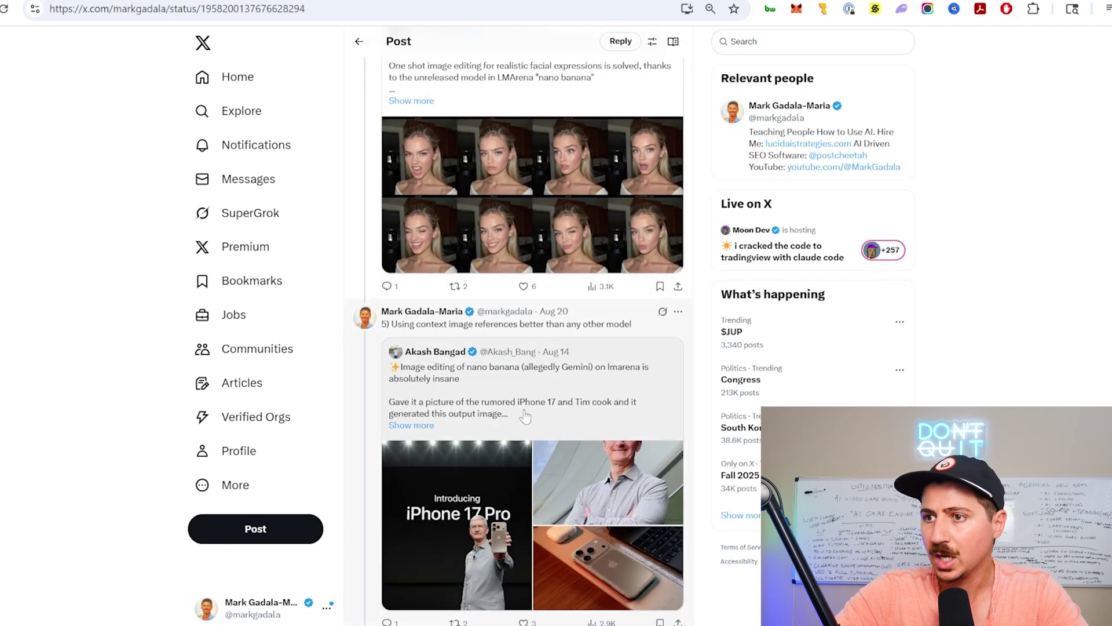
click(536, 416)
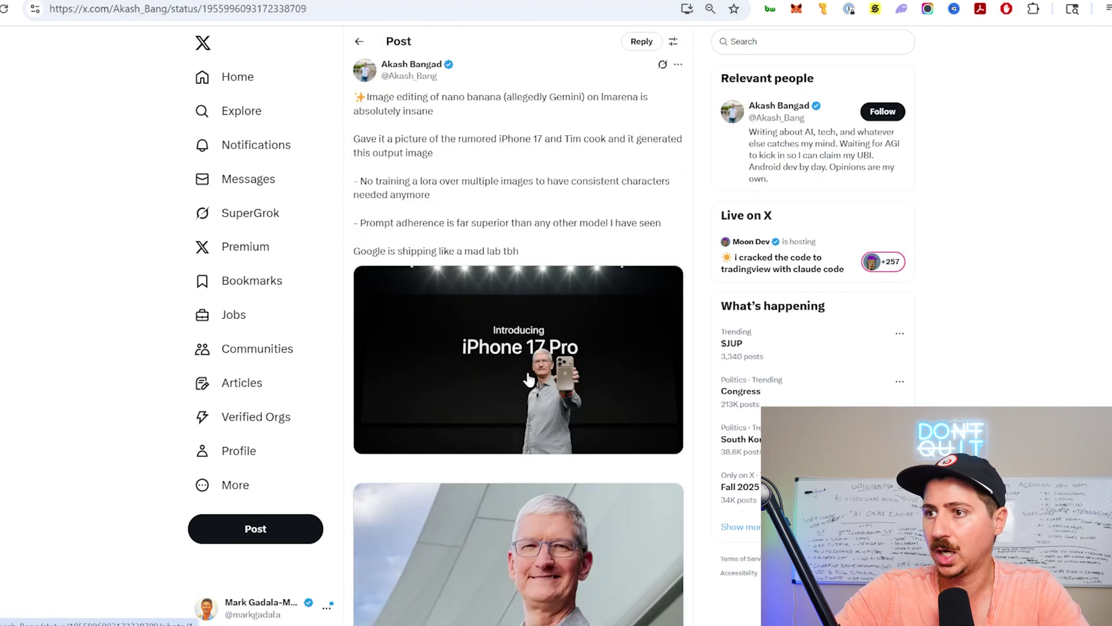
scroll(510, 281, down, 8)
scroll(520, 290, up, 8)
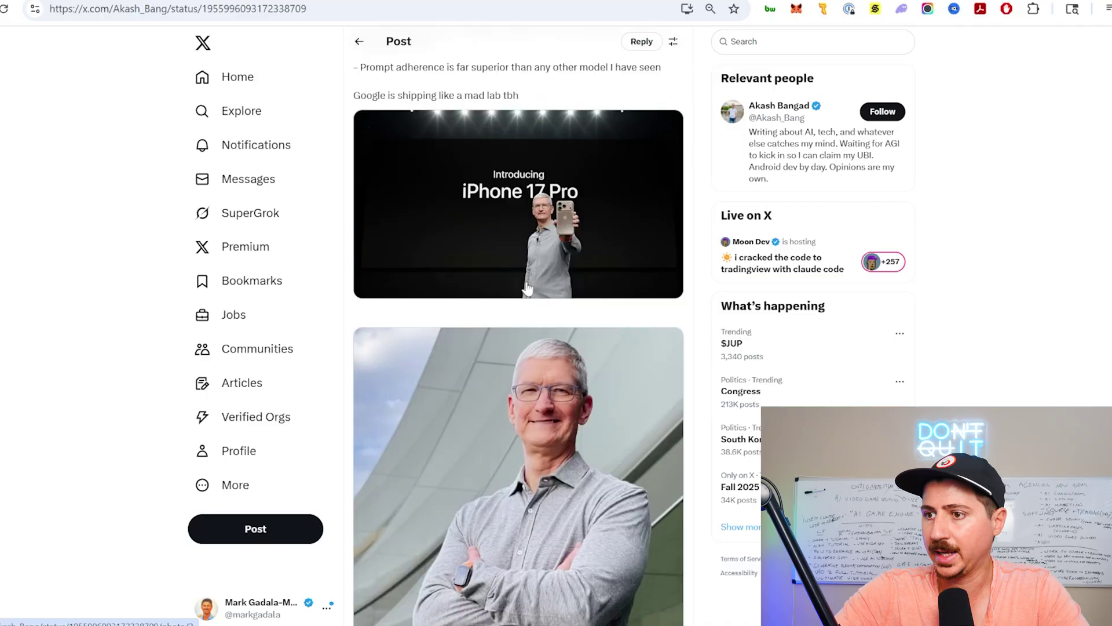
scroll(526, 287, down, 8)
Browse the post's photos back to the iPhone 17 Pro intro, then return to the thread
click(534, 497)
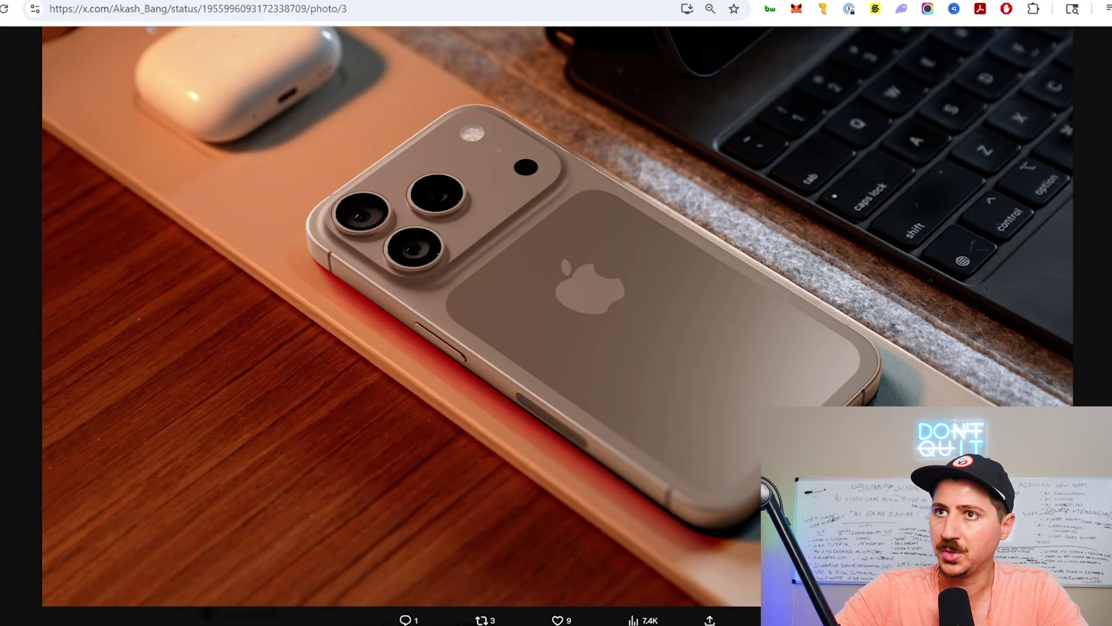
key(Left)
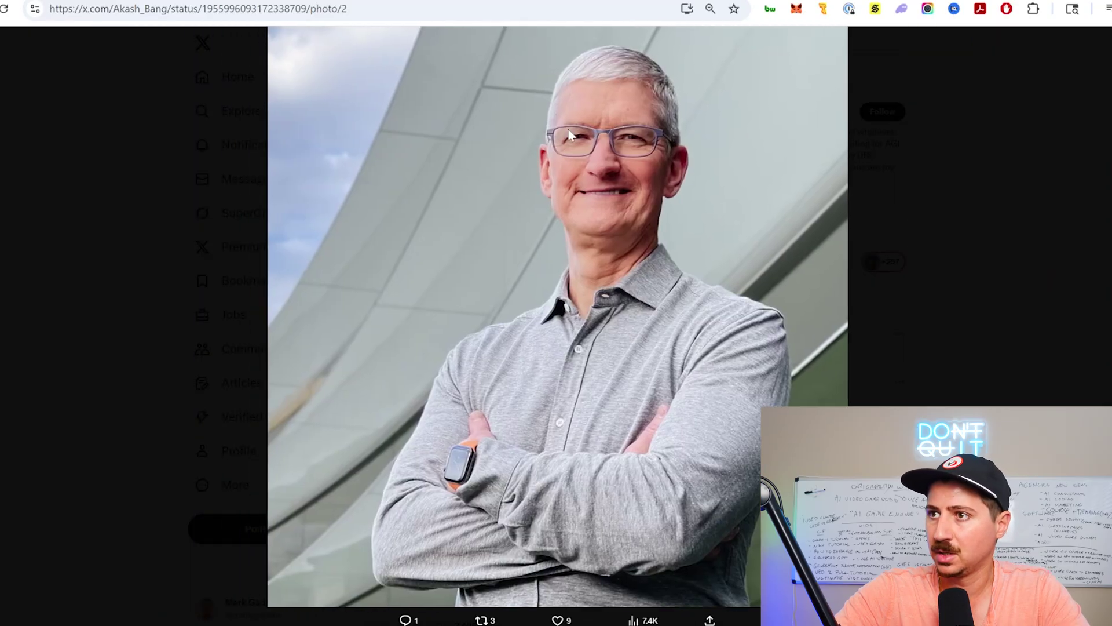
key(Left)
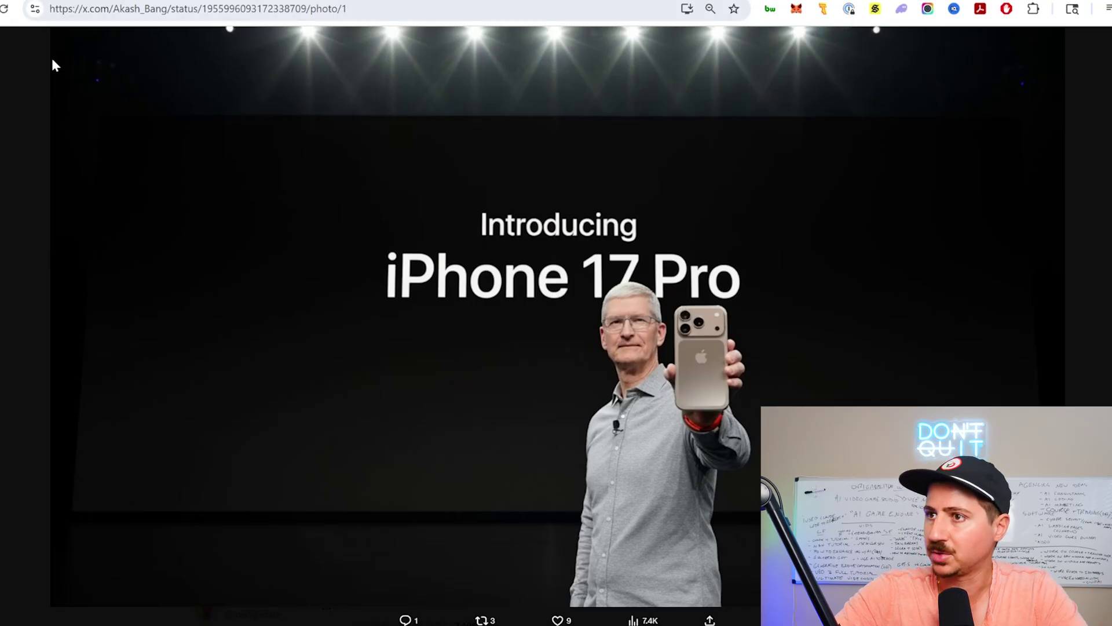
key(Escape)
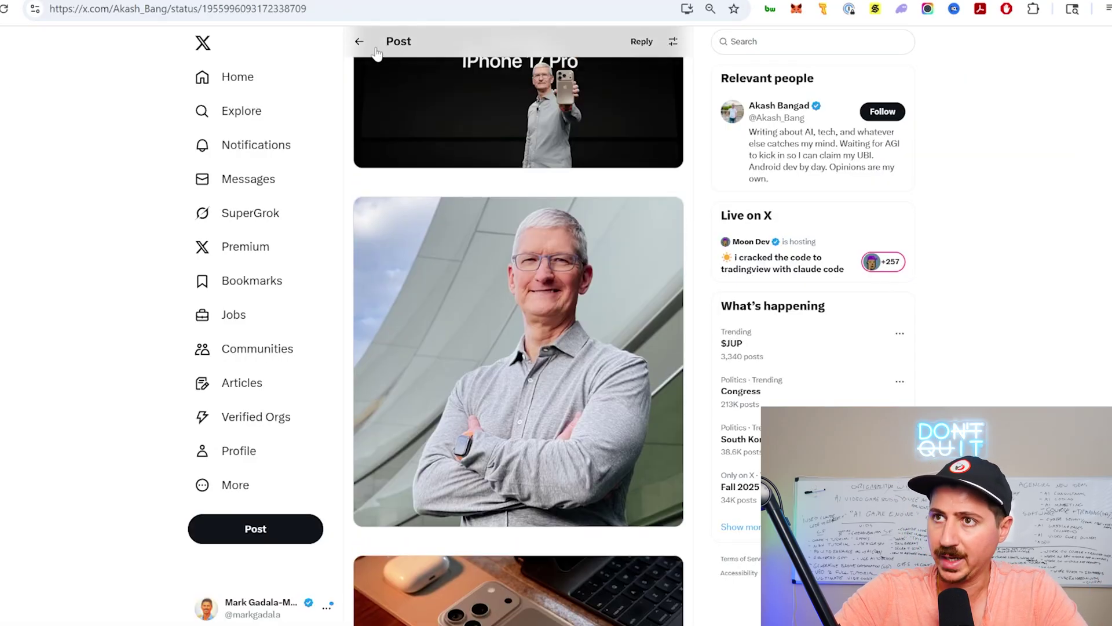
scroll(377, 53, up, 4)
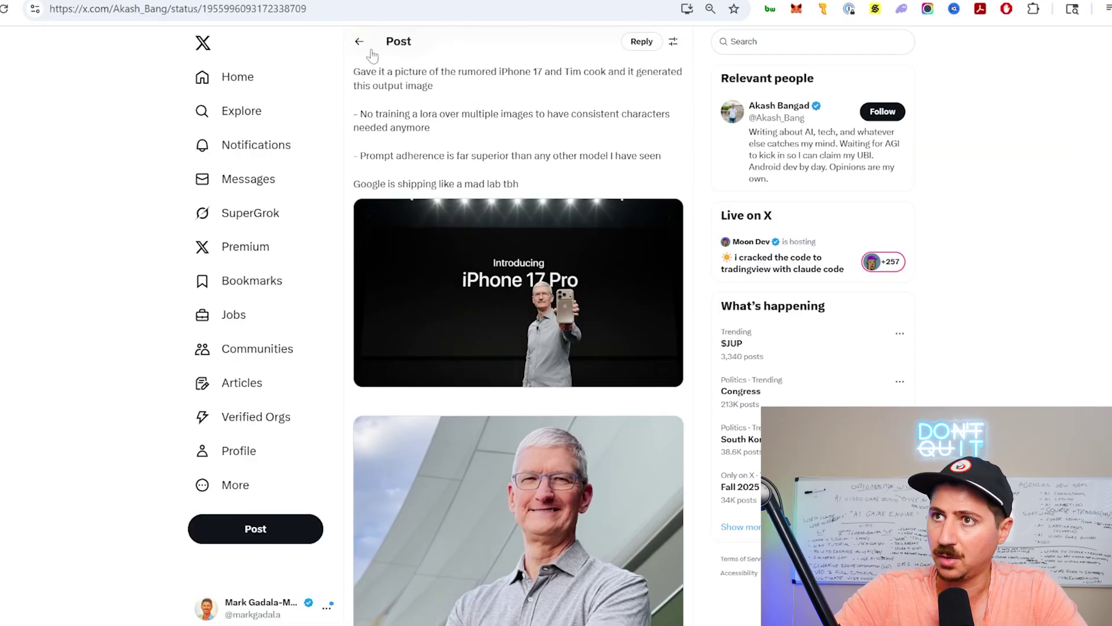
click(360, 42)
scroll(394, 122, down, 10)
click(529, 229)
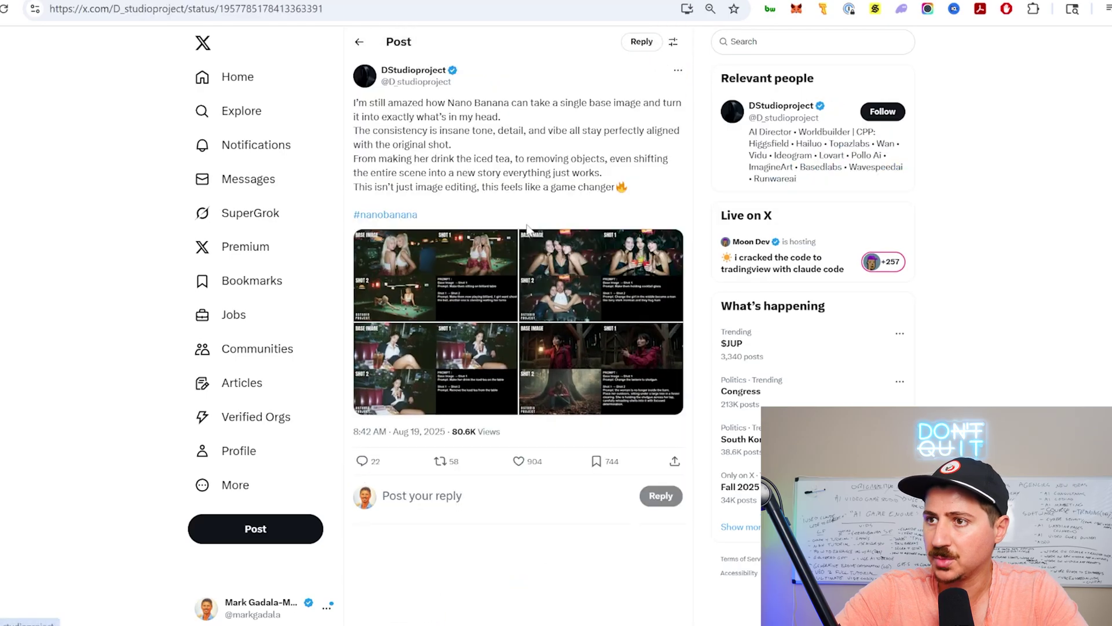
click(428, 291)
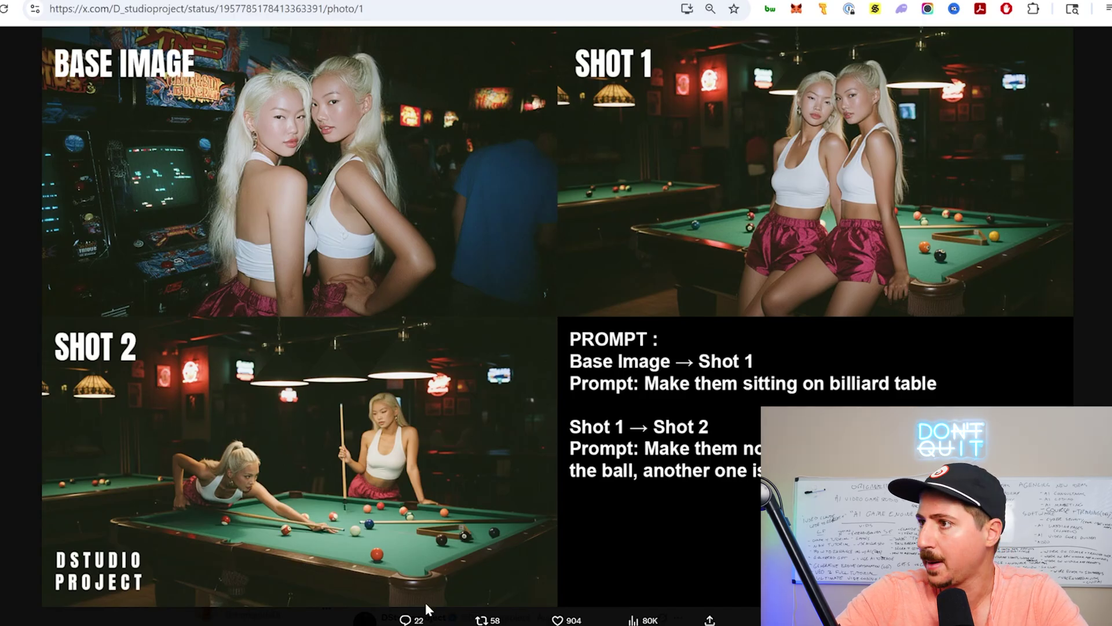
right_click(394, 597)
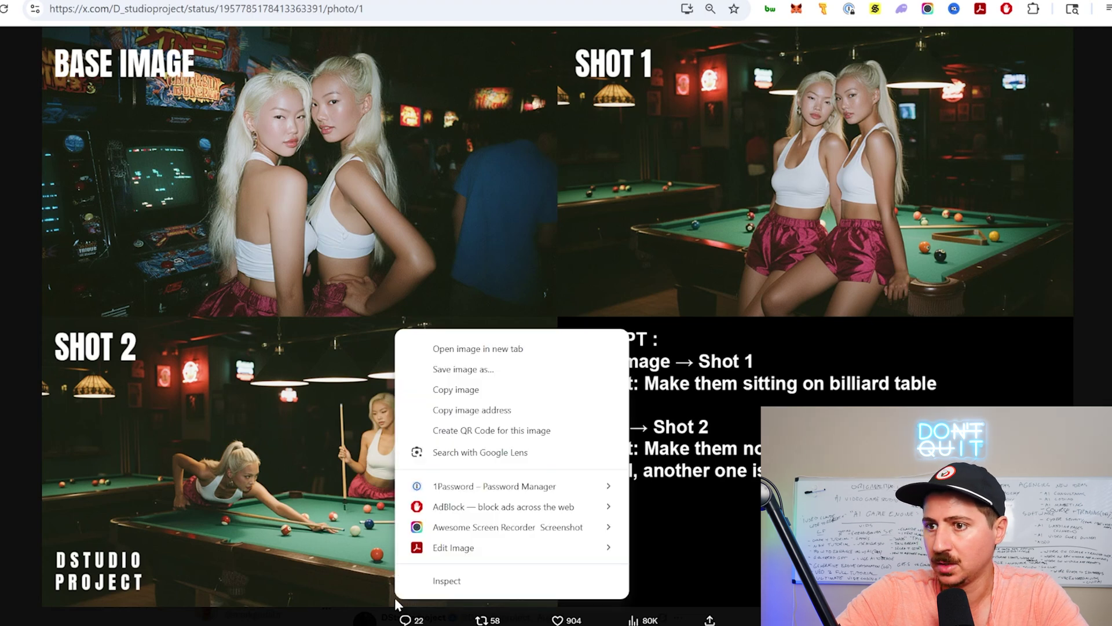
key(Escape)
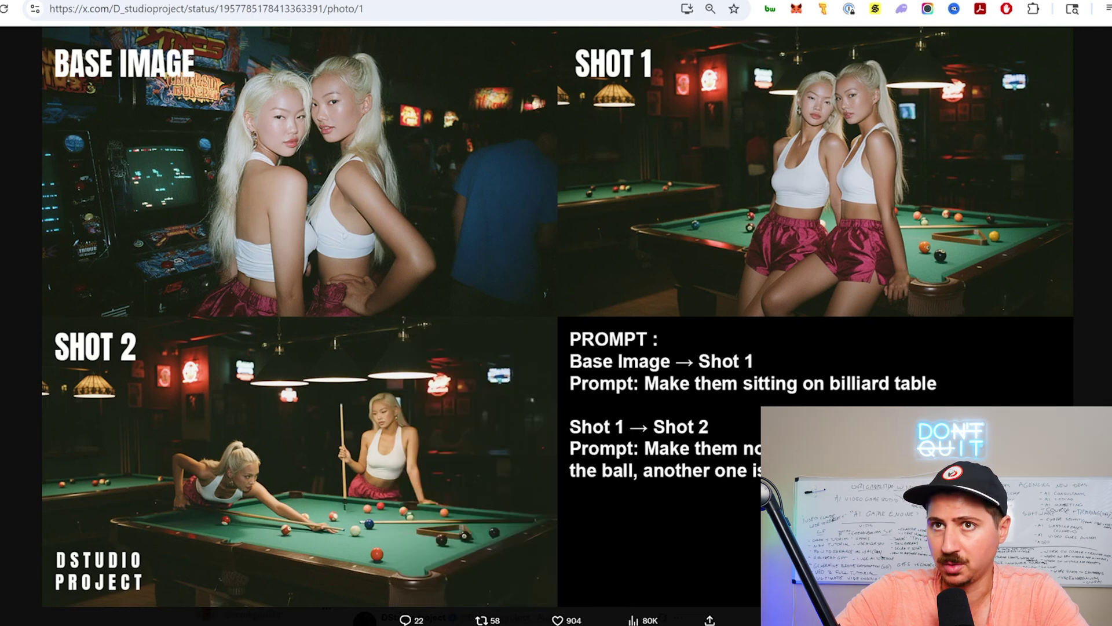
key(Escape)
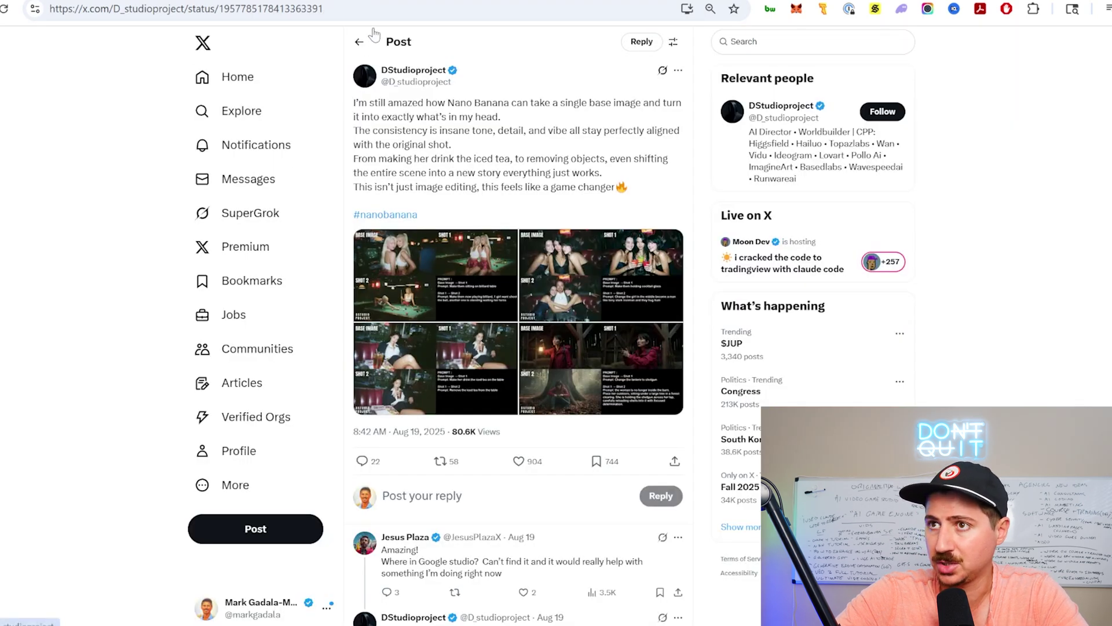
Return to the thread and view the four-panel character turnaround image full-size
click(360, 42)
scroll(593, 359, down, 4)
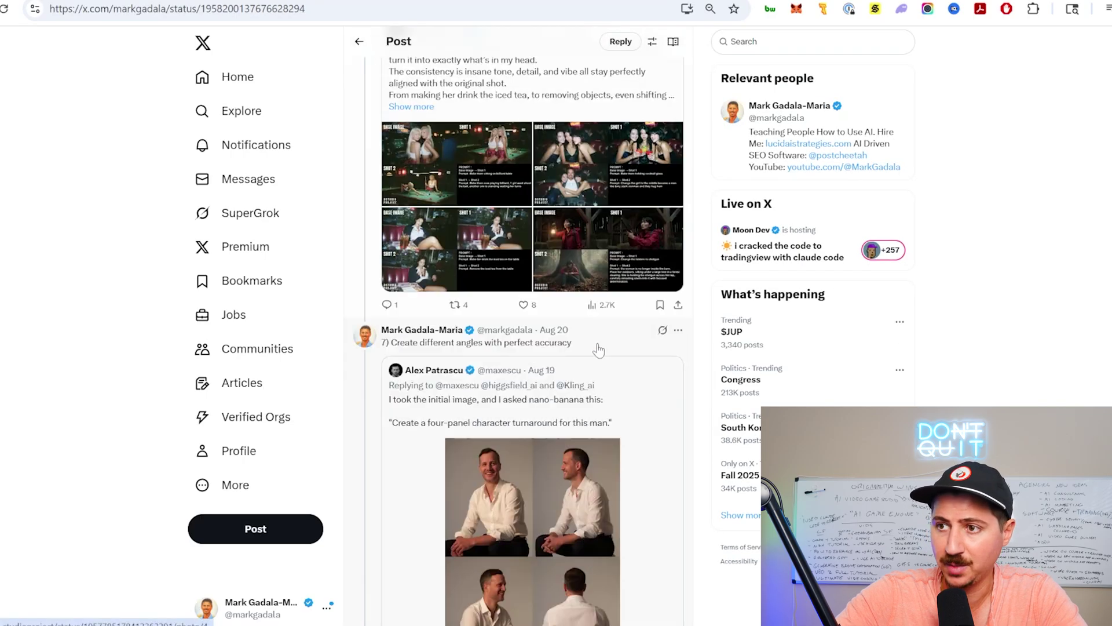
scroll(586, 390, down, 2)
click(587, 390)
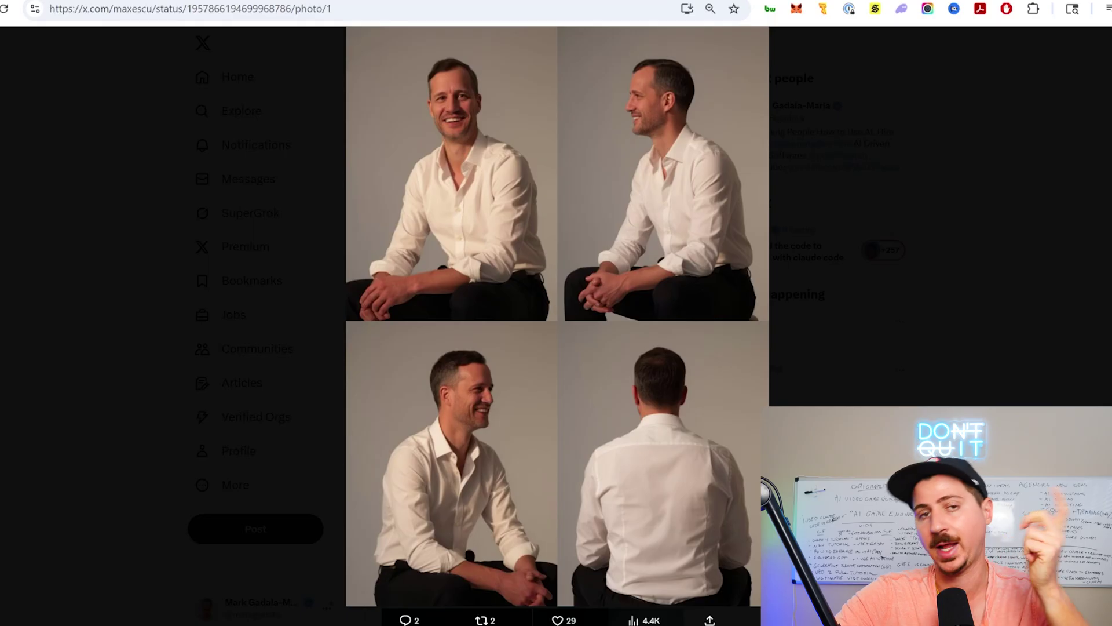
key(Escape)
scroll(467, 388, down, 5)
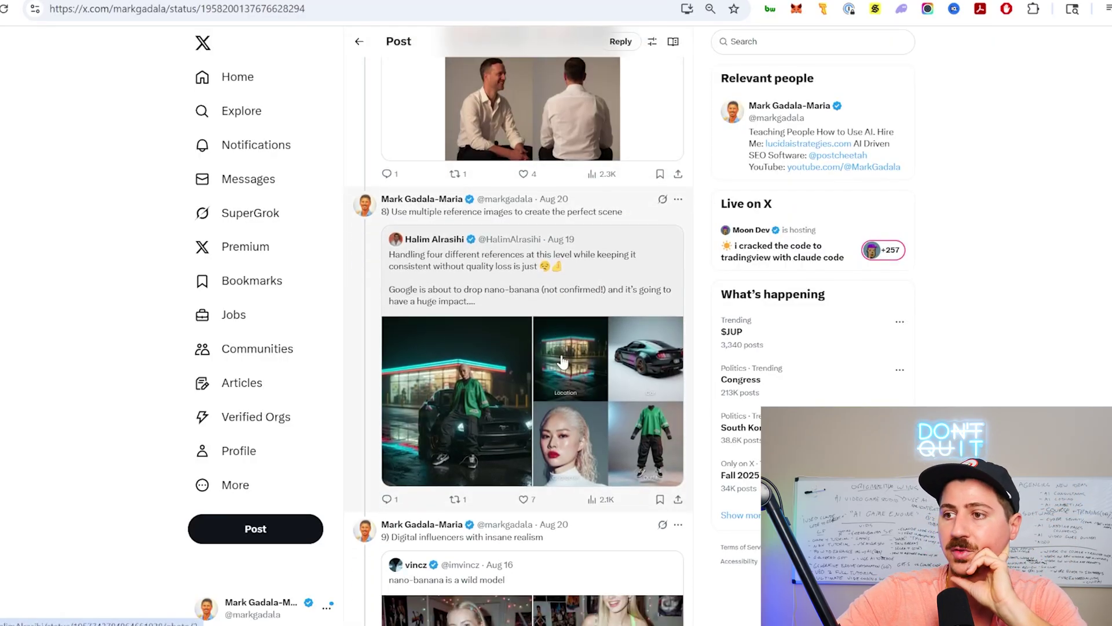
click(467, 388)
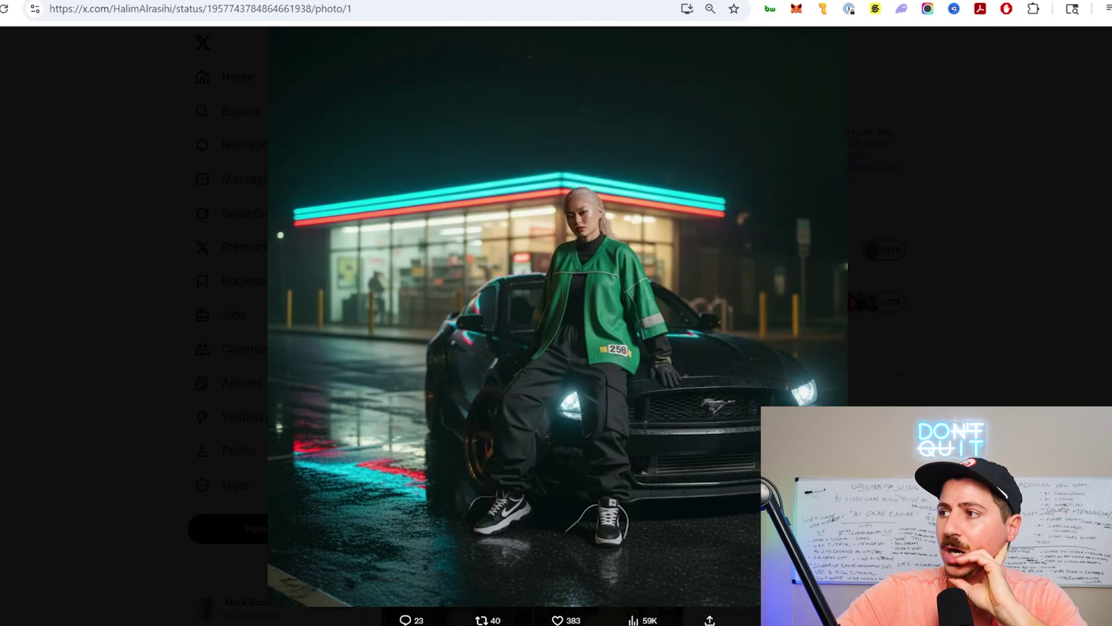
key(Right)
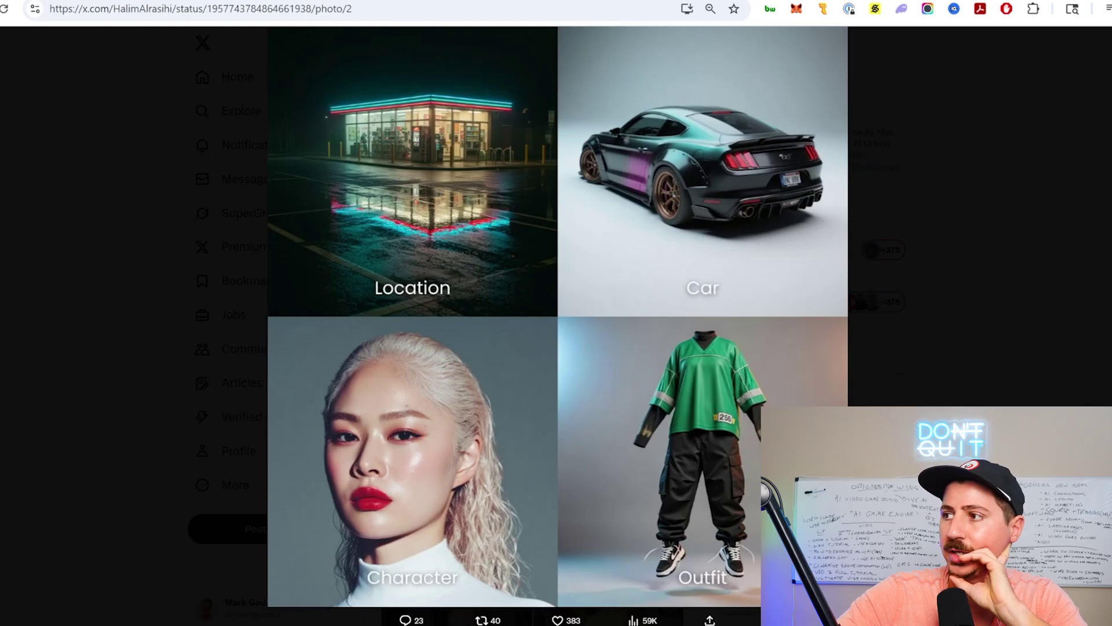
key(Escape)
key(j)
key(o)
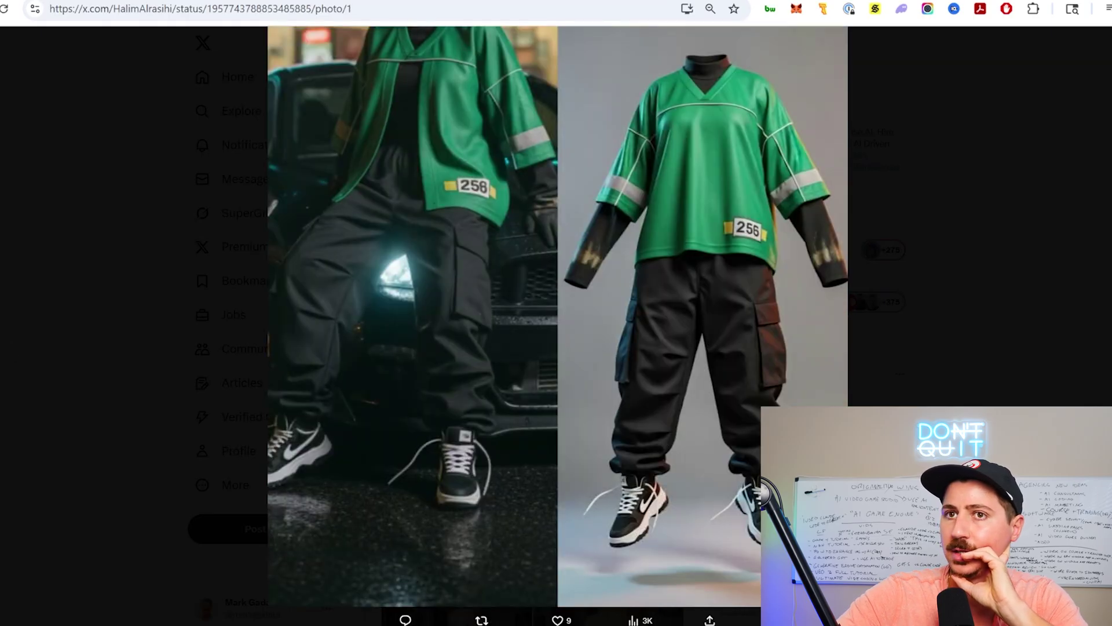
key(alt+Left)
key(Left)
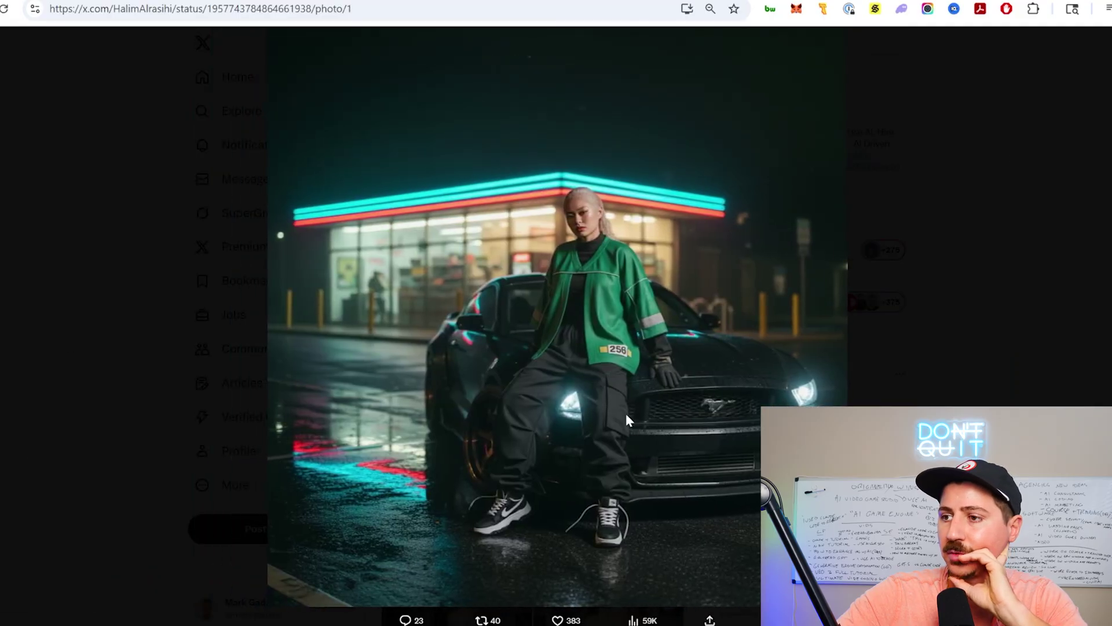
key(Escape)
scroll(570, 304, down, 1)
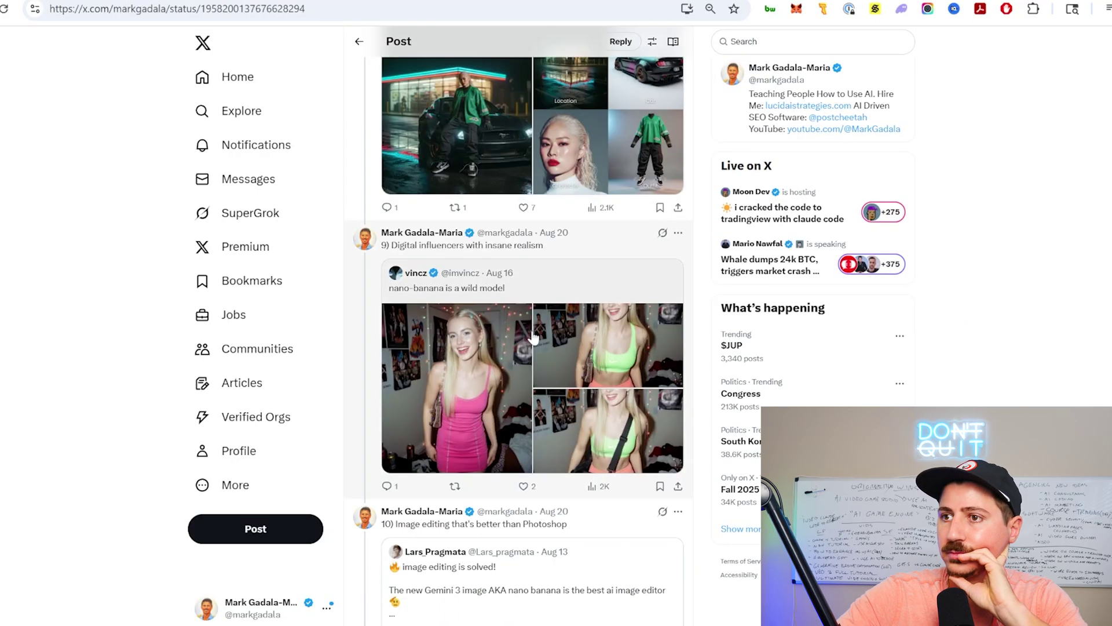
Open the quoted influencer post and browse its pink-dress, green-top and black-bag photos
click(500, 295)
click(499, 293)
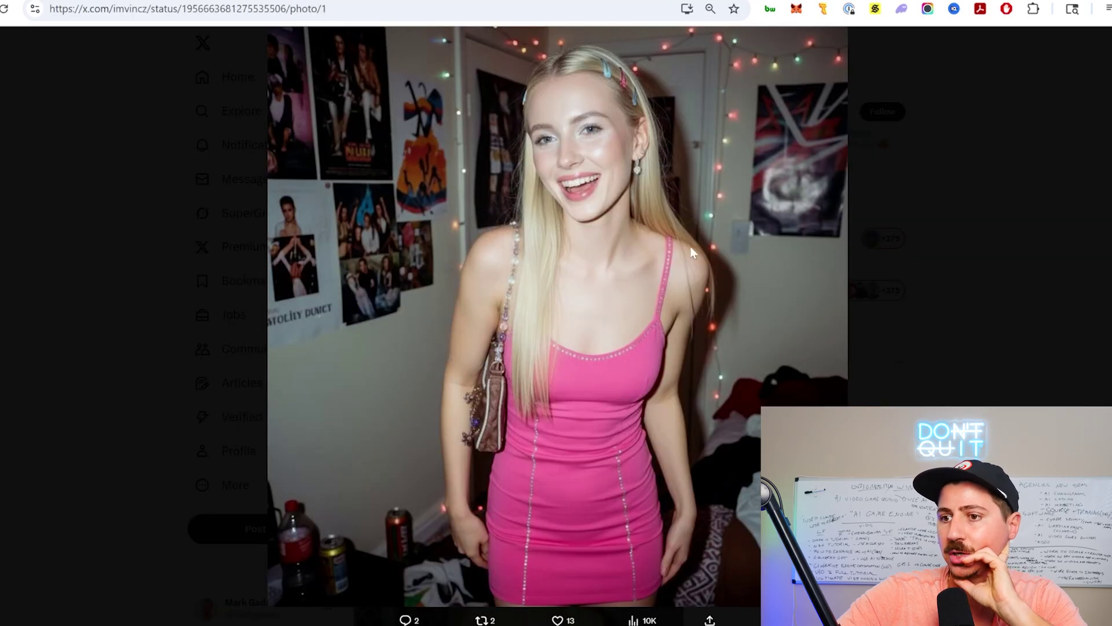
key(Right)
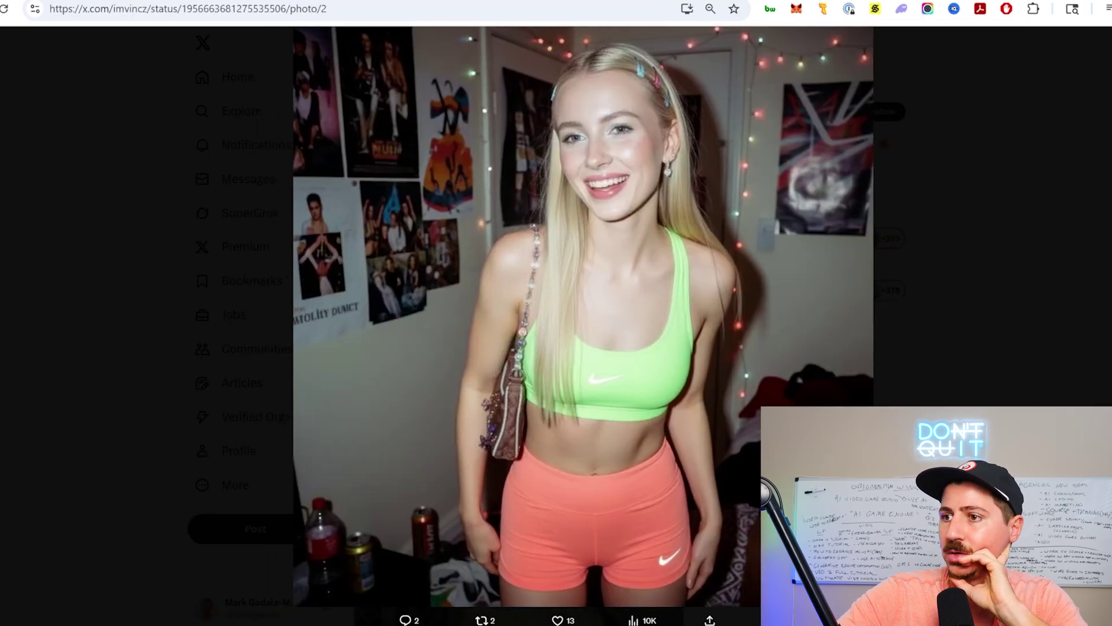
key(Right)
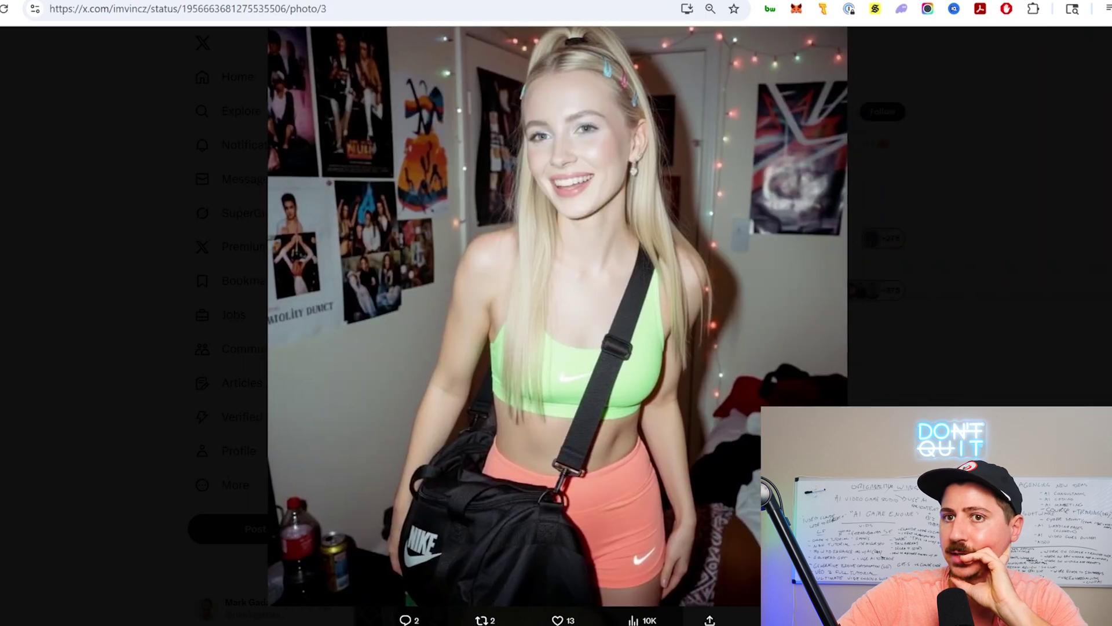
key(Left)
key(Left)
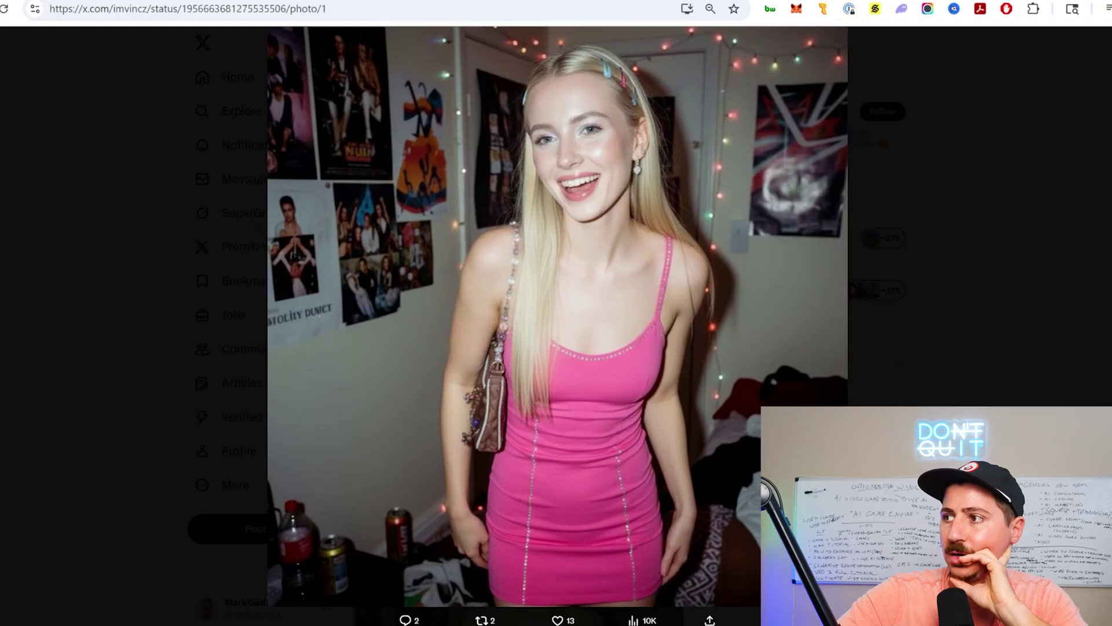
key(Right)
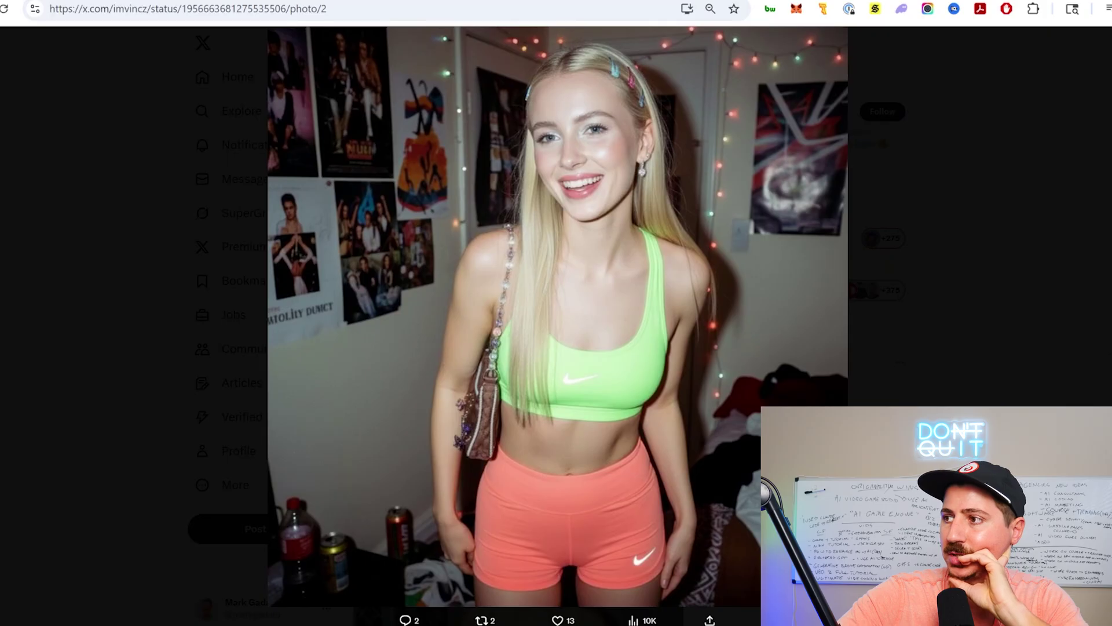
key(Right)
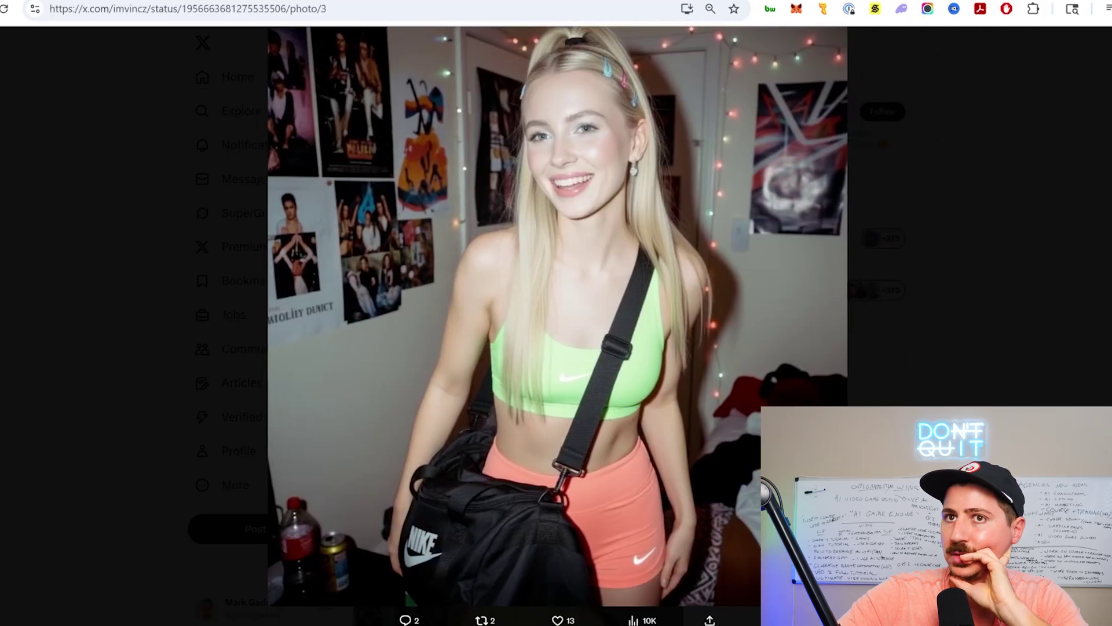
key(Escape)
Return to the examples thread at the image-editing-better-than-Photoshop entry
scroll(673, 121, down, 3)
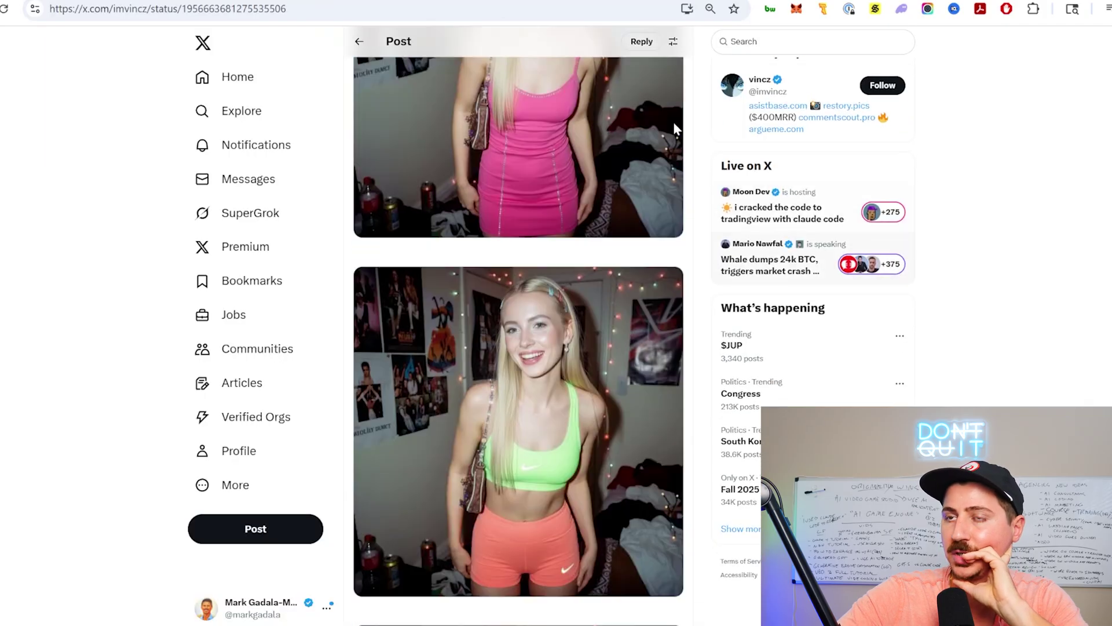
click(366, 50)
scroll(588, 267, down, 7)
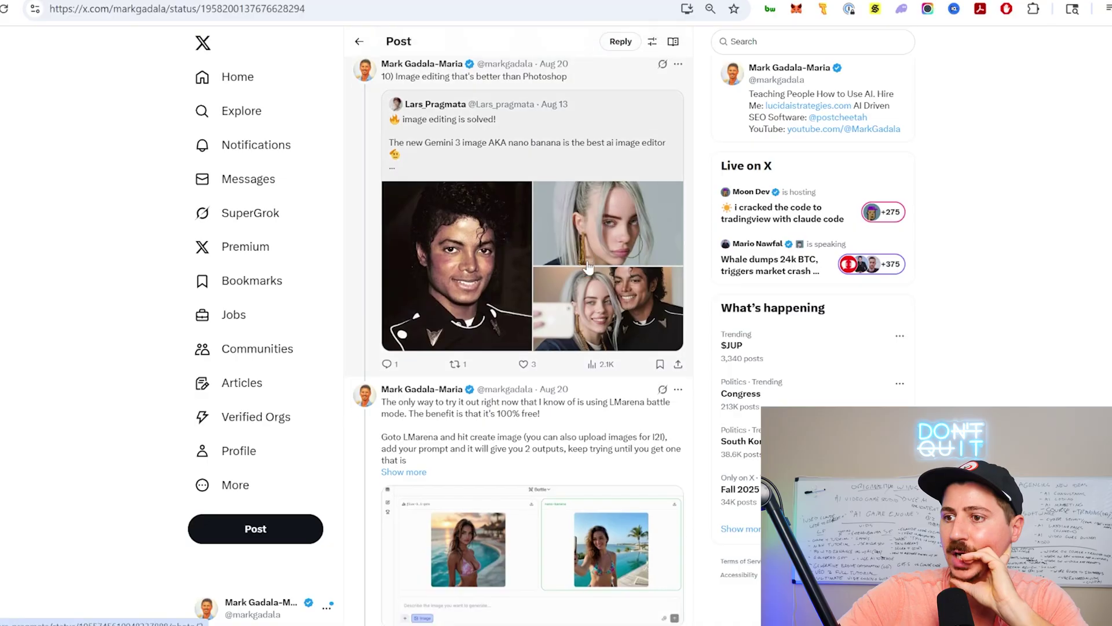
Open the quoted nano banana post and view its photos through to the combined selfie
scroll(588, 267, up, 3)
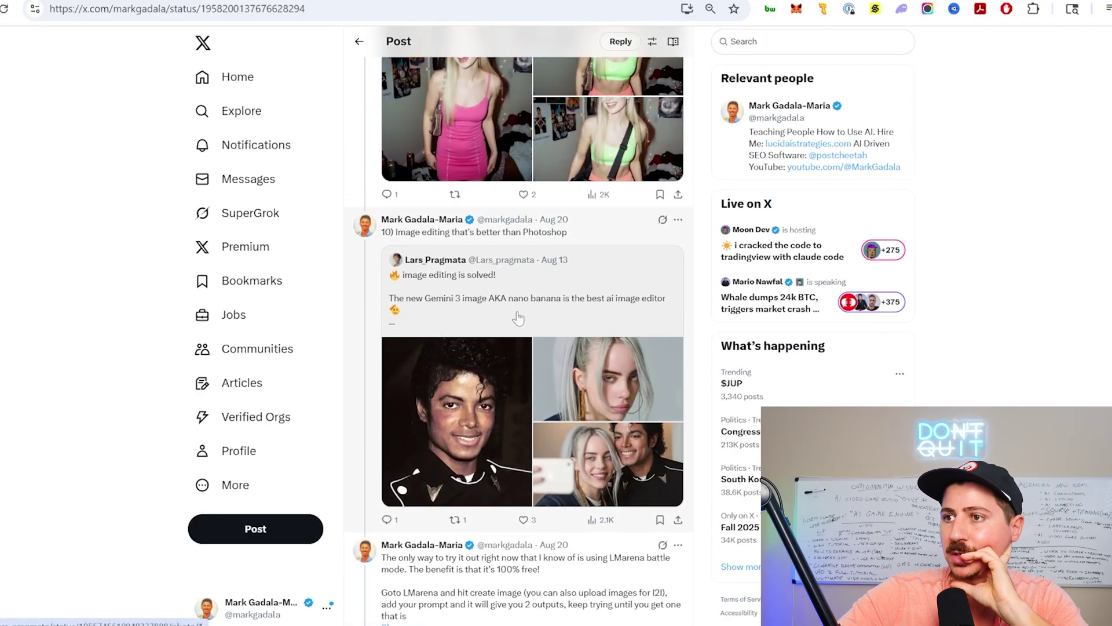
click(511, 287)
click(497, 280)
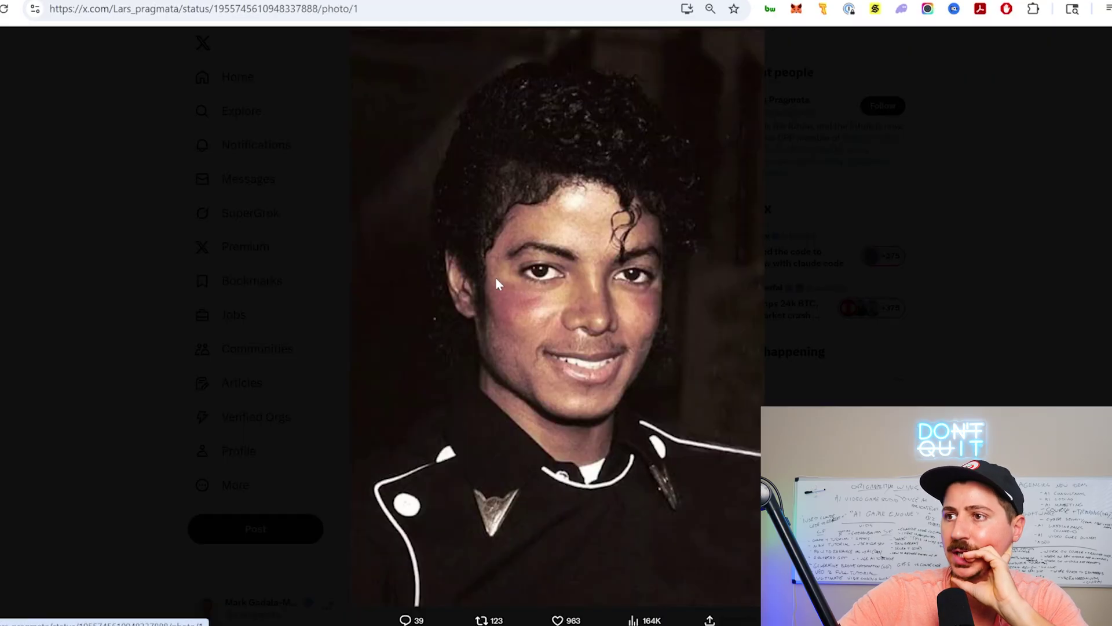
key(Right)
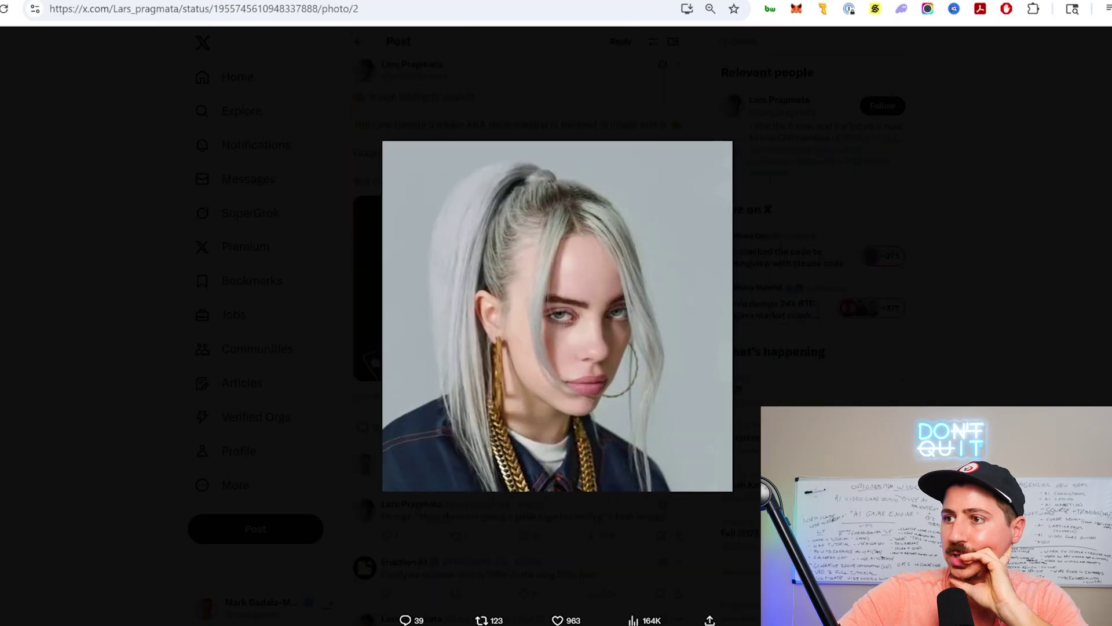
key(Right)
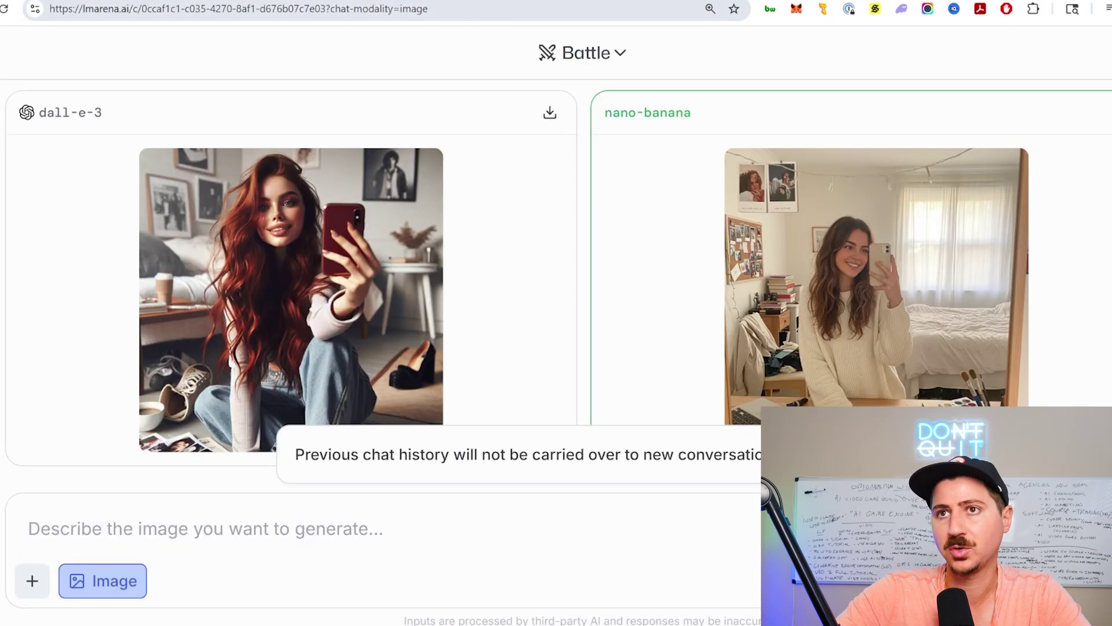
Copy the lmarena.ai address and load it in a new browser tab
drag(50, 9, 139, 6)
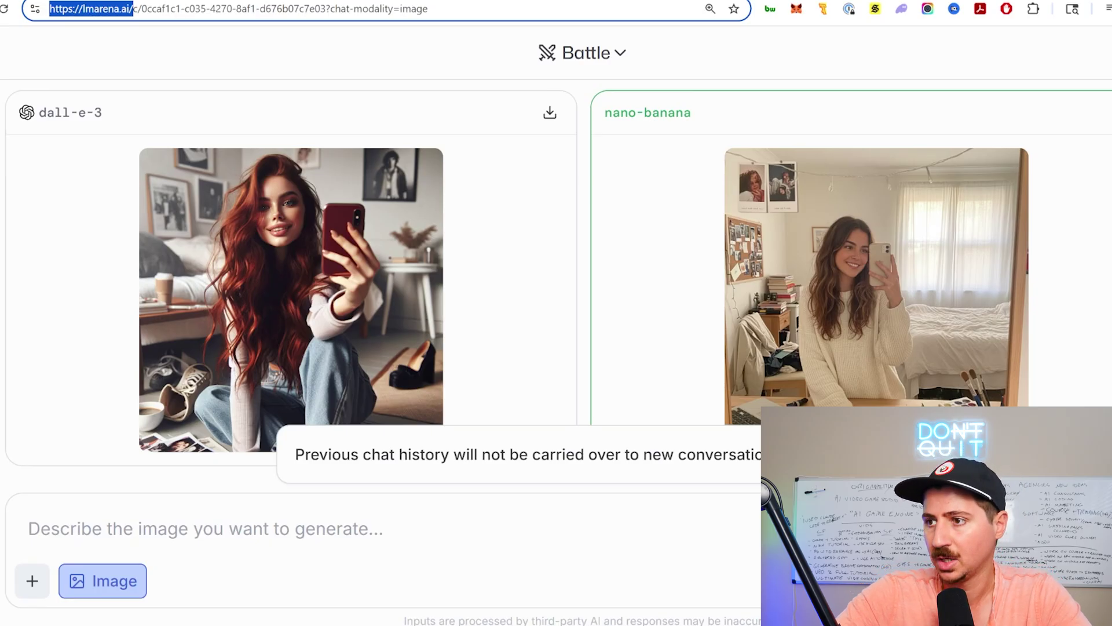
right_click(155, 25)
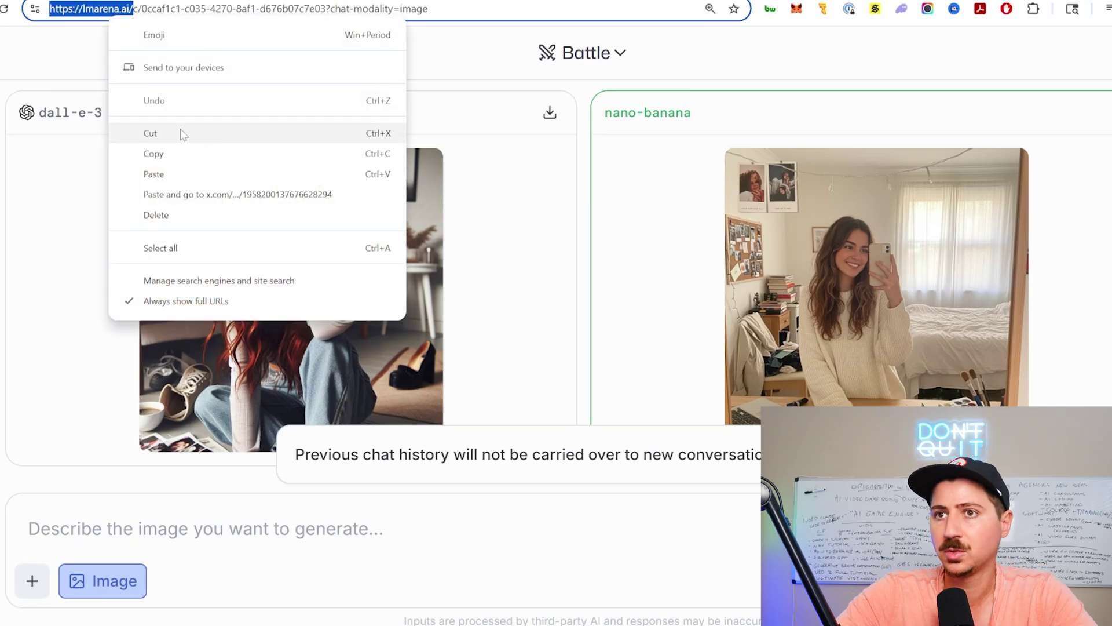
click(180, 154)
key(ctrl+t)
key(ctrl+v)
key(Return)
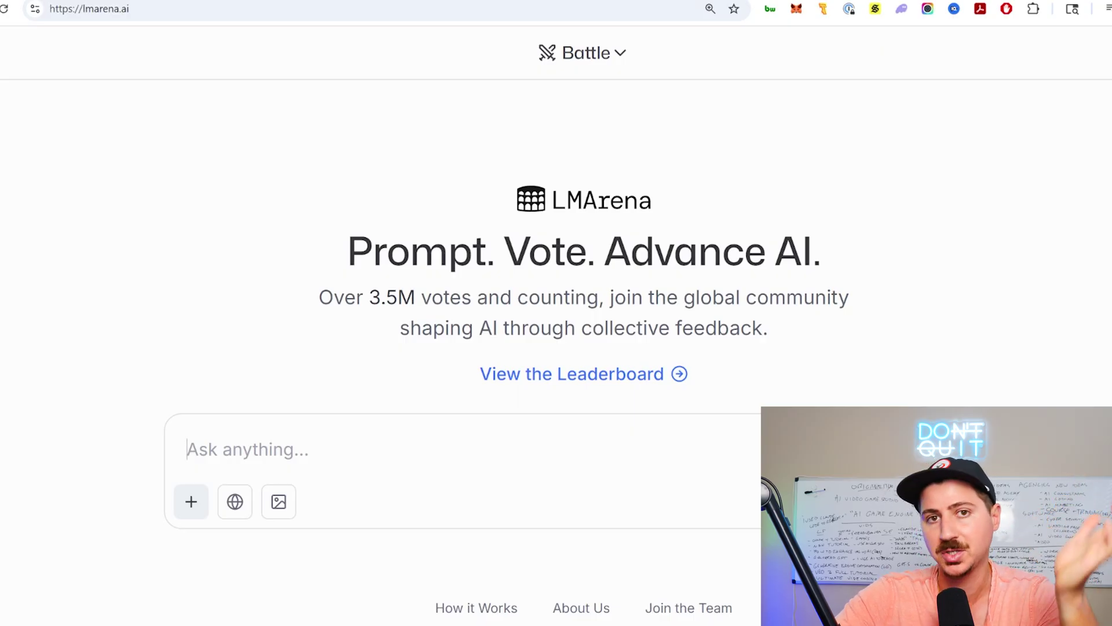
click(616, 374)
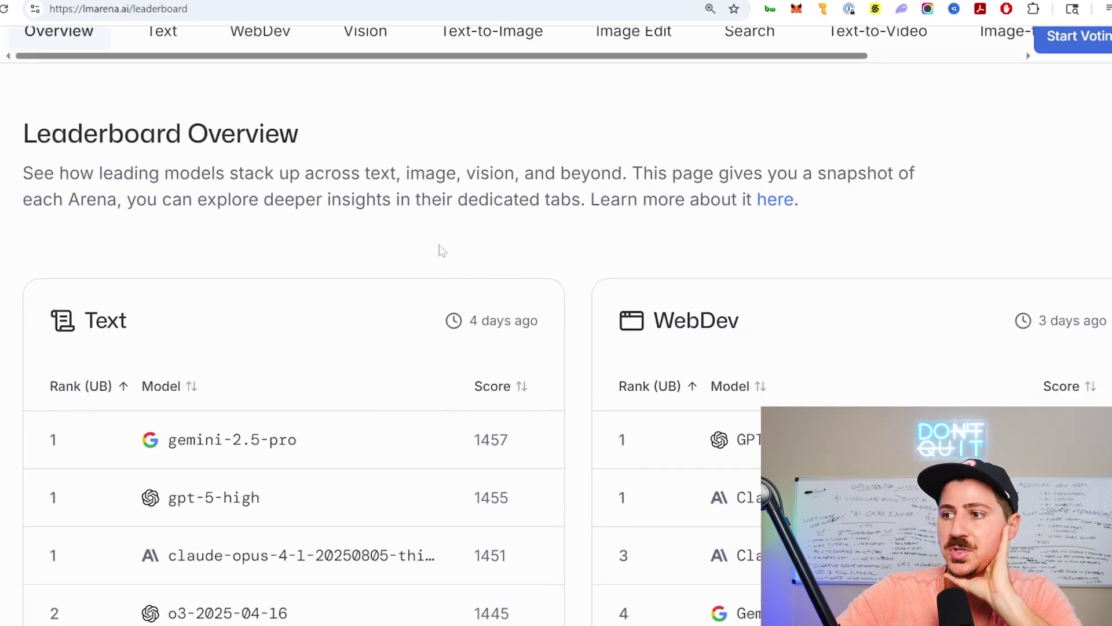
scroll(443, 255, down, 2)
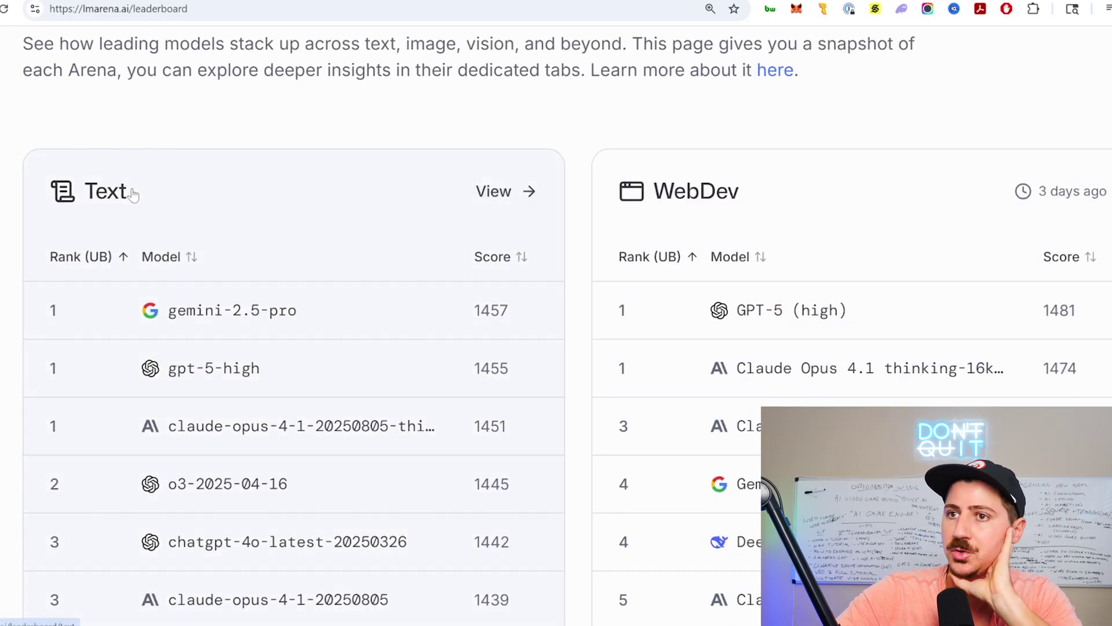
scroll(770, 290, down, 7)
scroll(783, 341, down, 6)
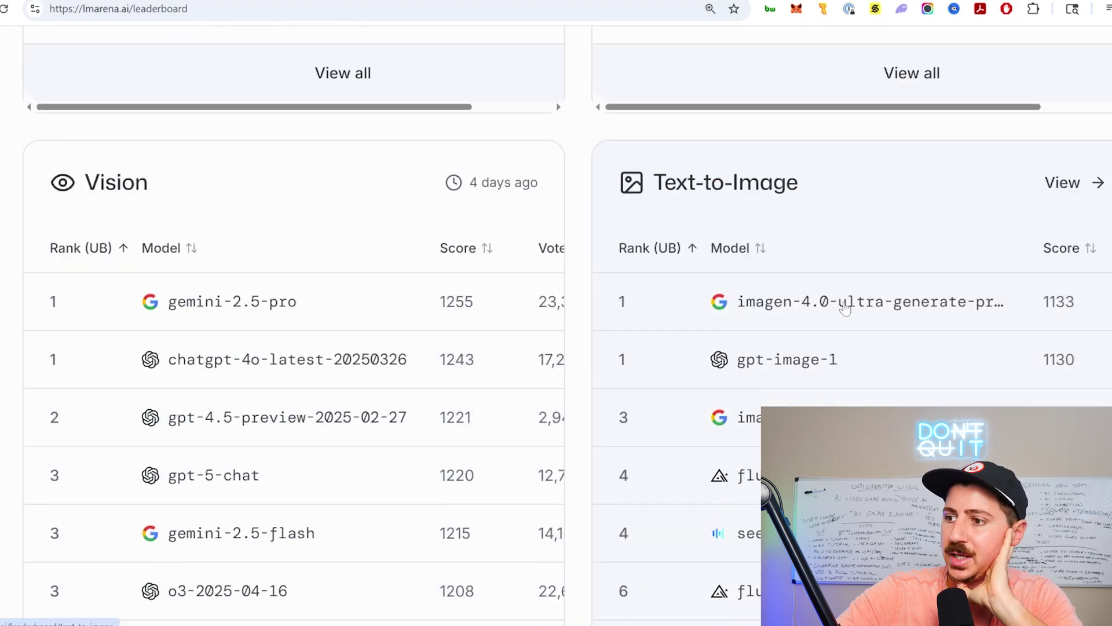
scroll(811, 348, down, 14)
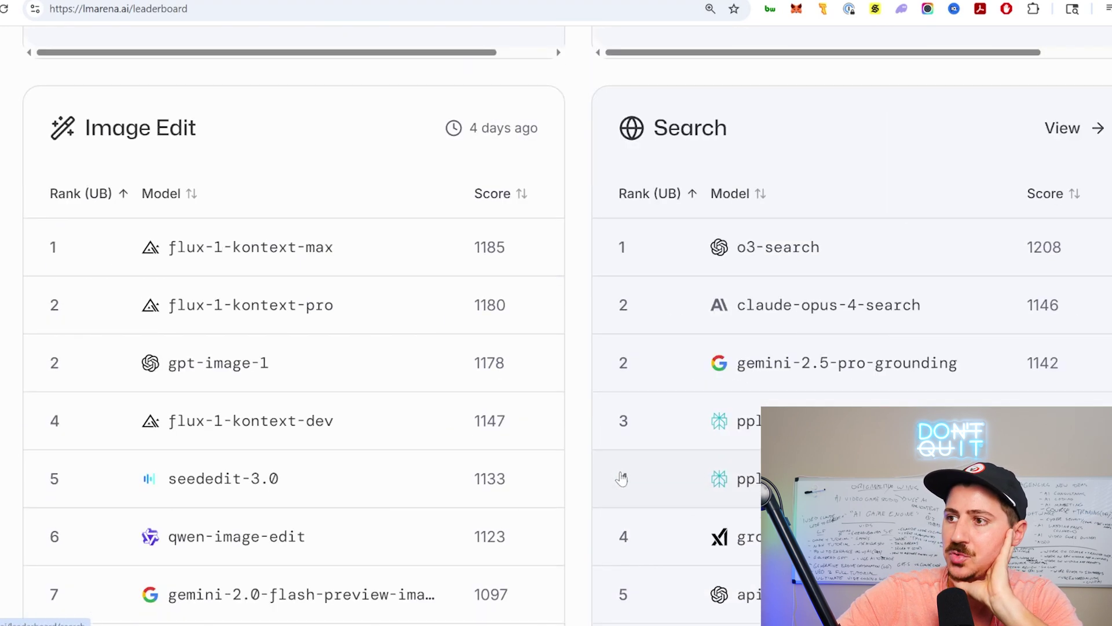
scroll(616, 487, up, 20)
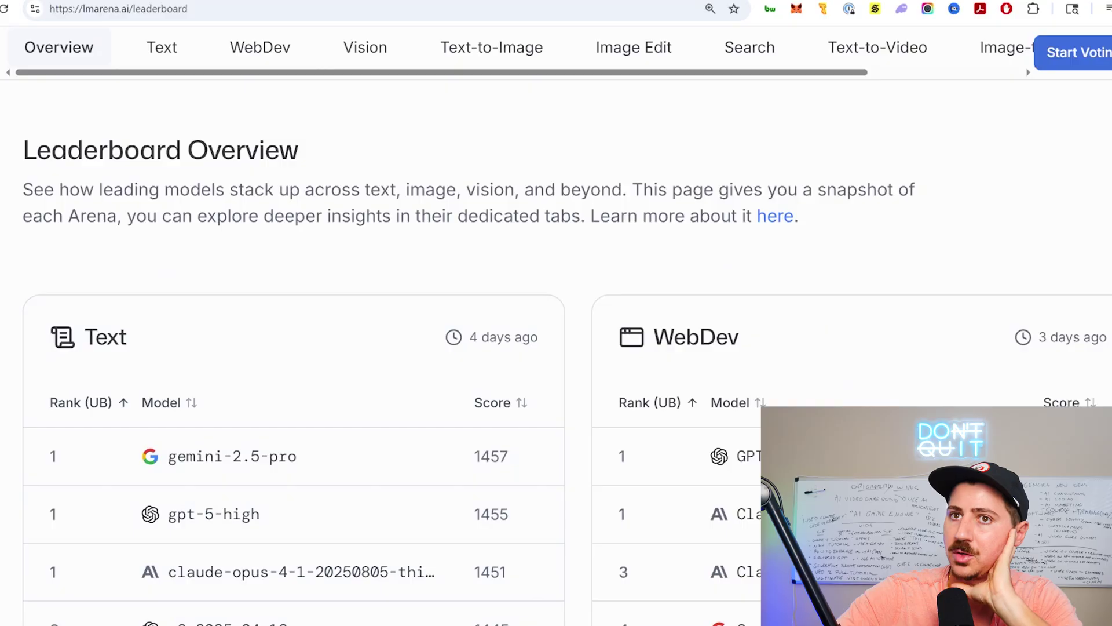
click(5, 105)
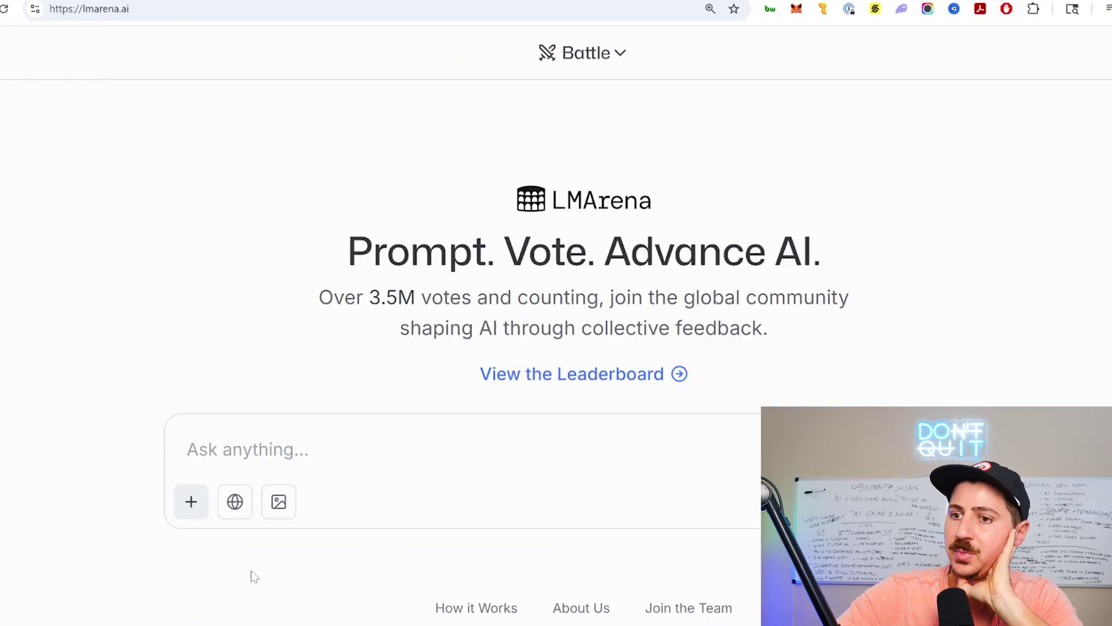
Generate images for the prompt 'A young man and a woman taking a selfie in a park'
click(279, 515)
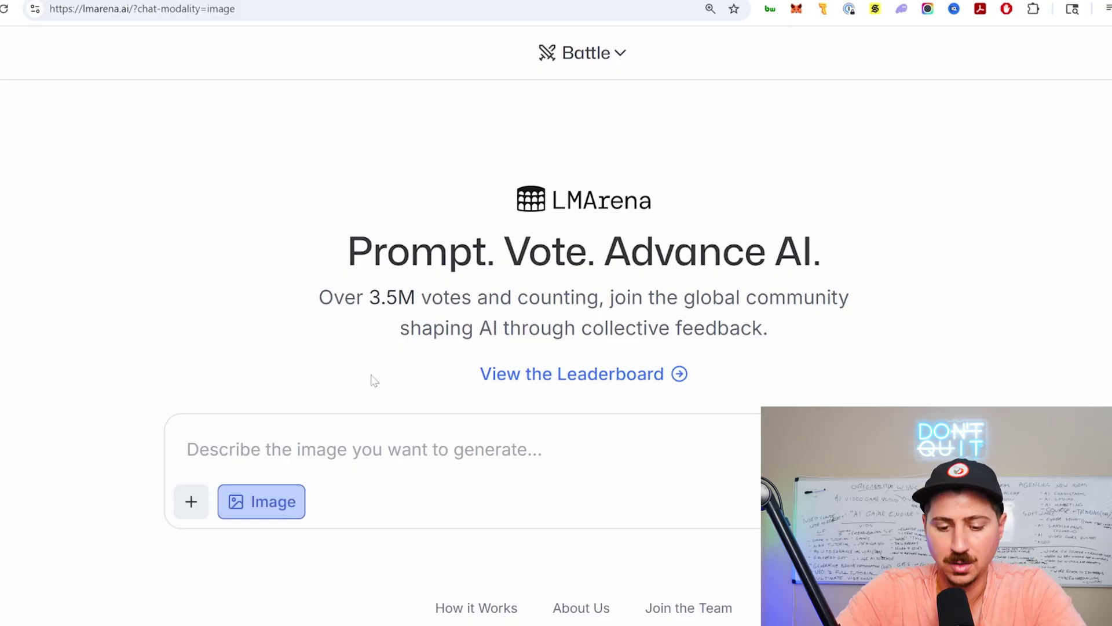
text(A young man and a )
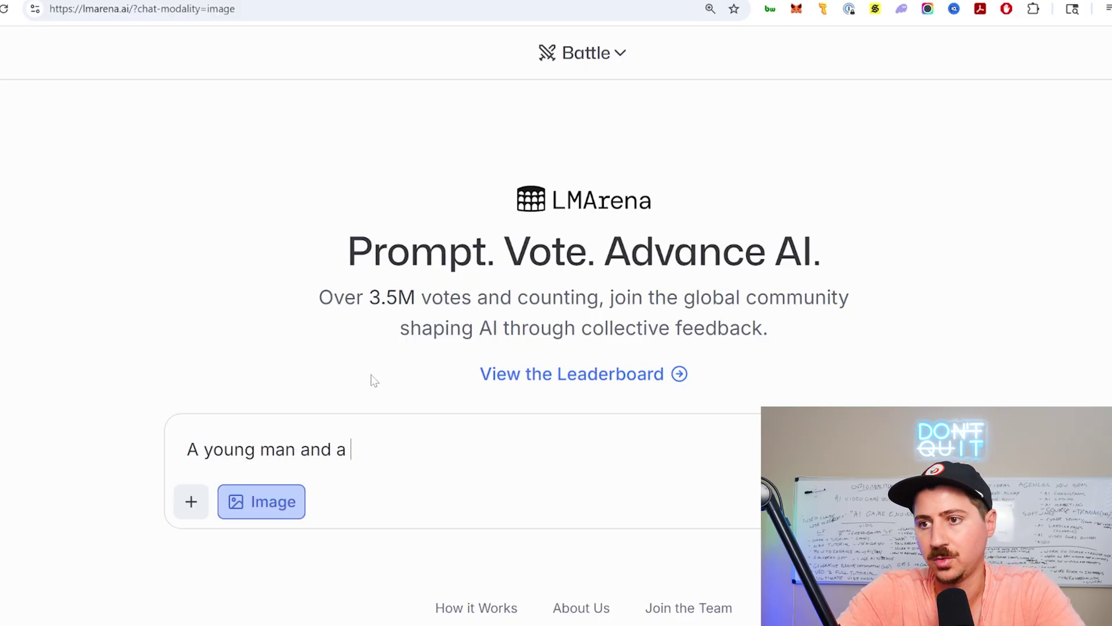
text(woman takin g)
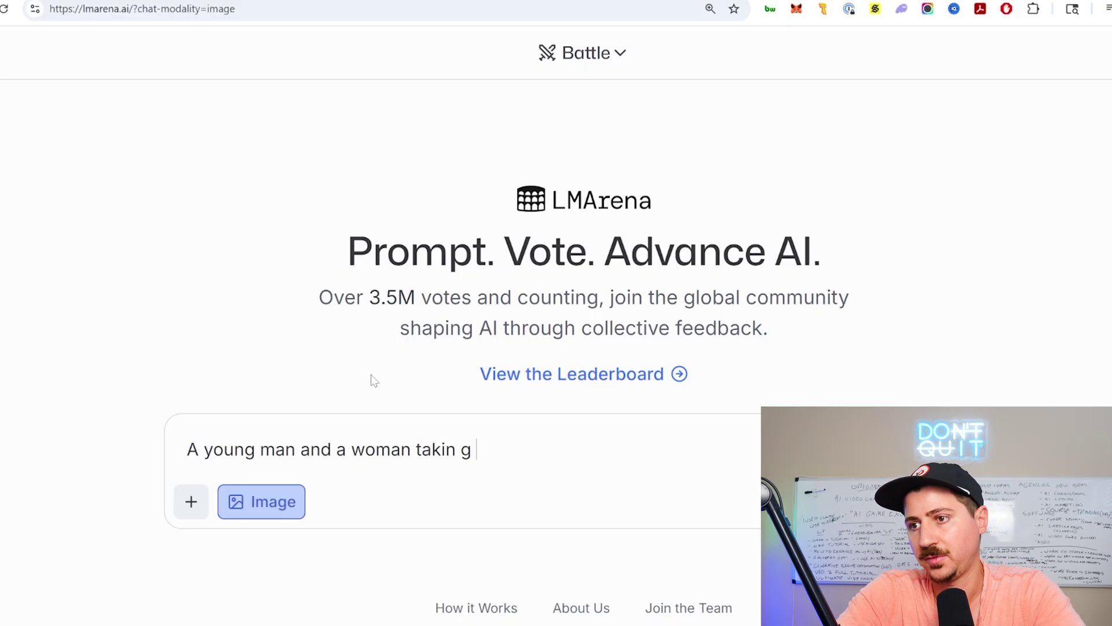
text( a selfie in a park)
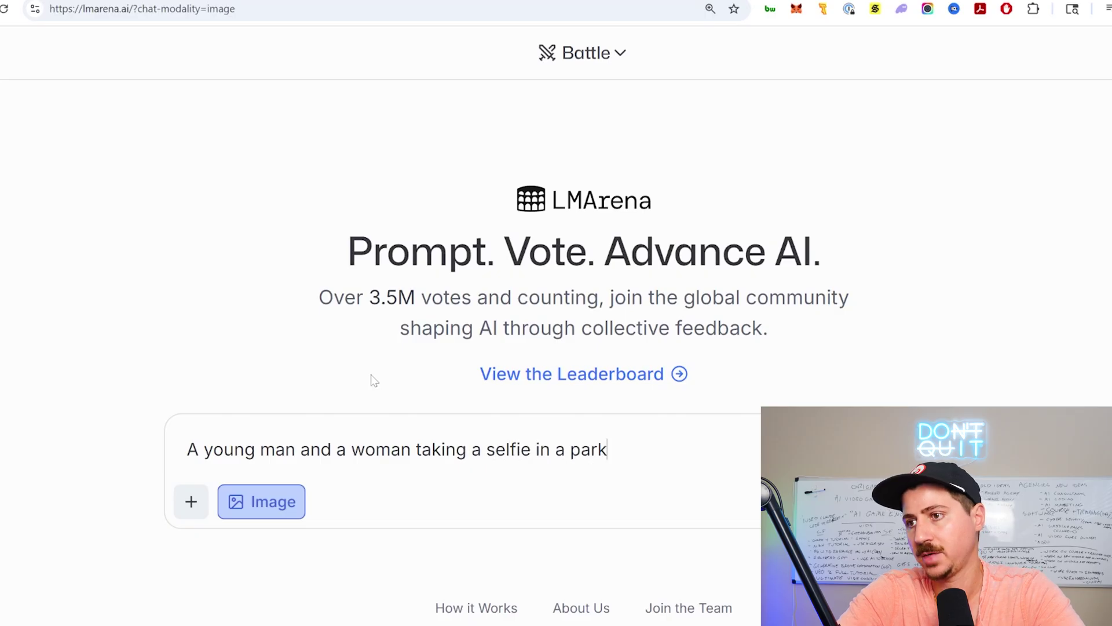
key(Return)
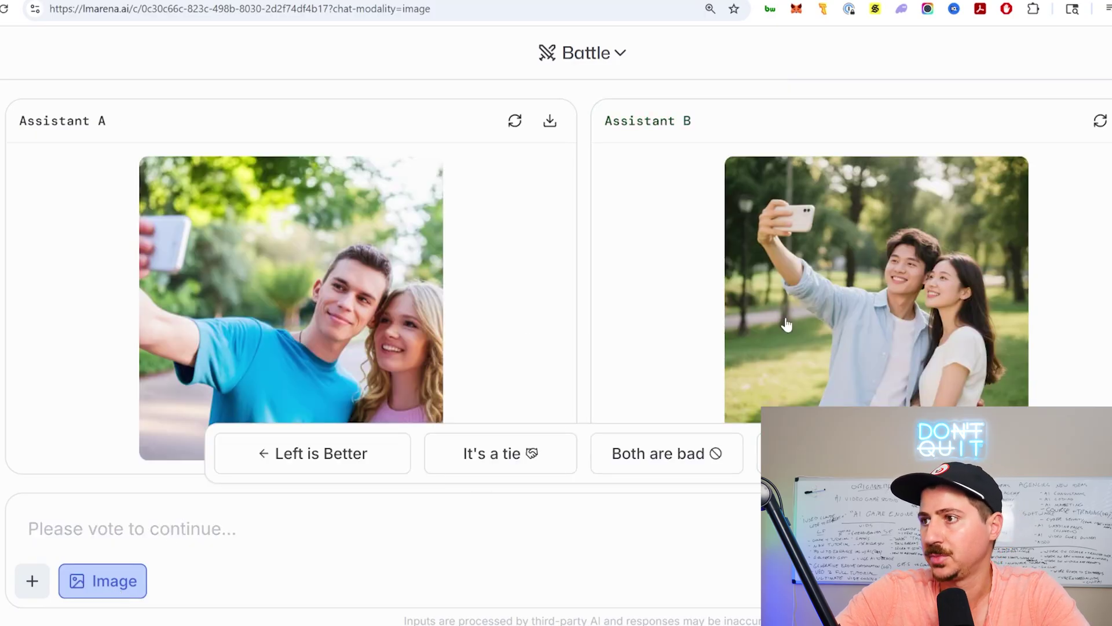
scroll(695, 336, down, 2)
scroll(591, 367, up, 1)
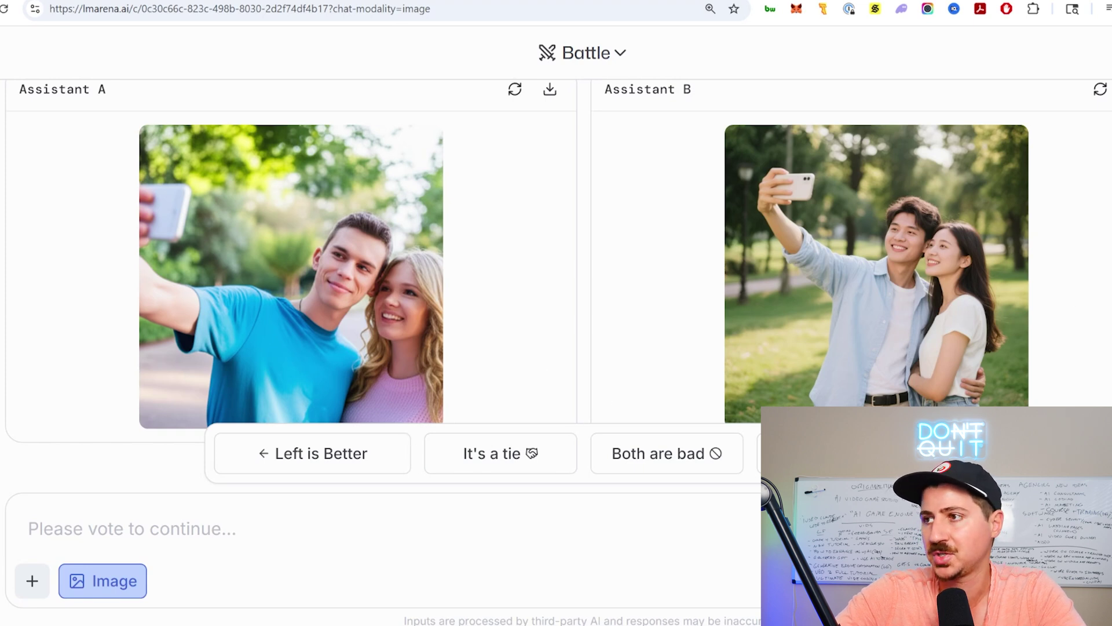
Vote Left is Better, revealing gemini-2.0-flash-preview-image-generation versus seedream-3
click(452, 441)
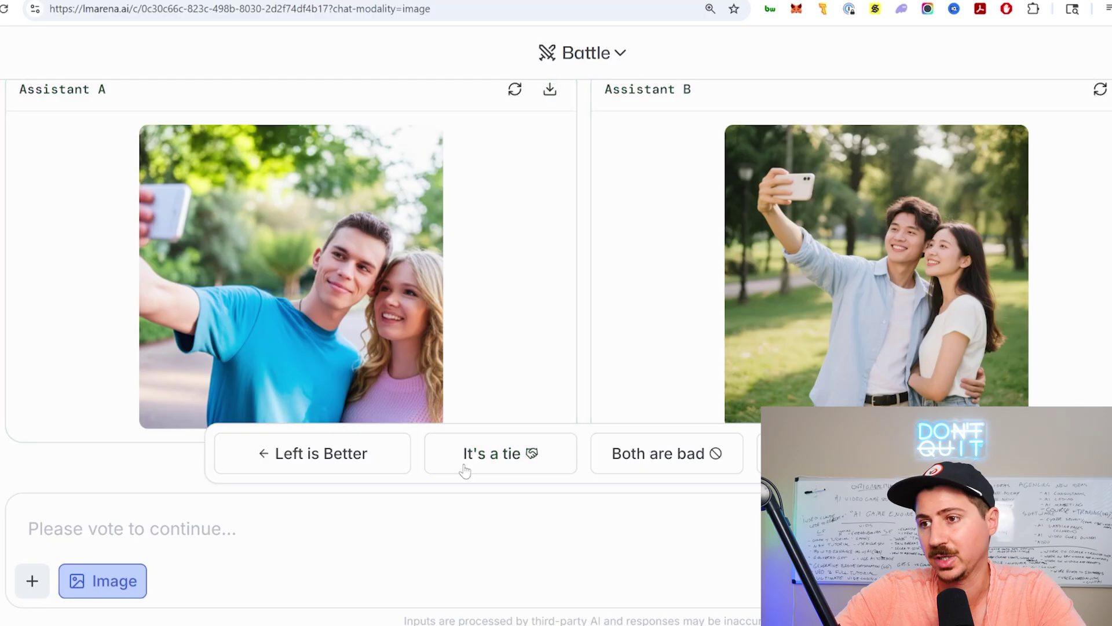
click(401, 463)
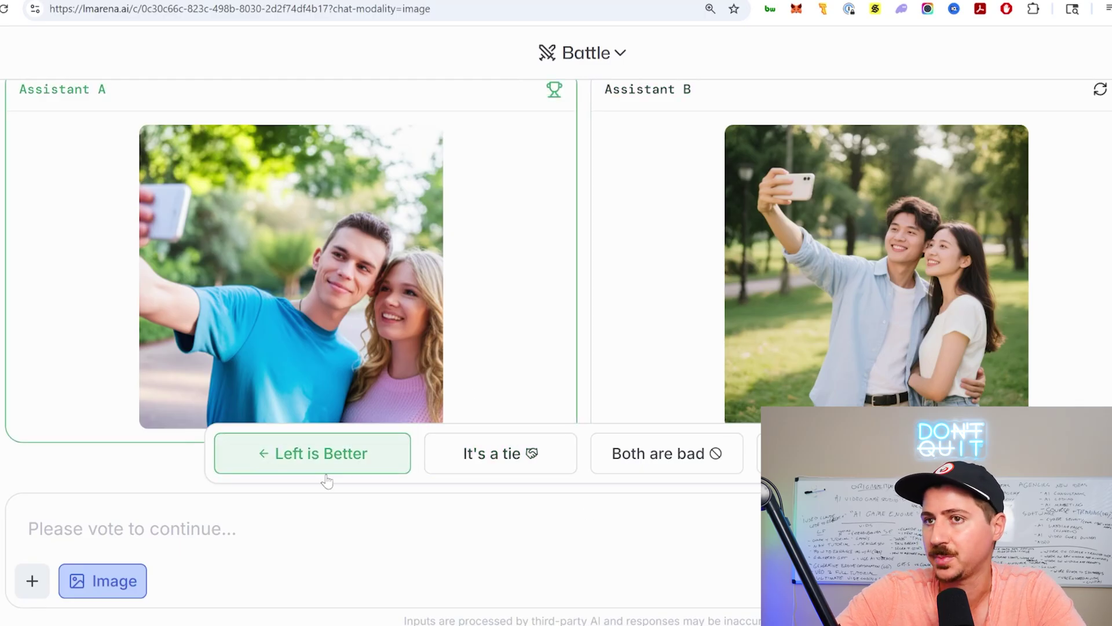
click(377, 462)
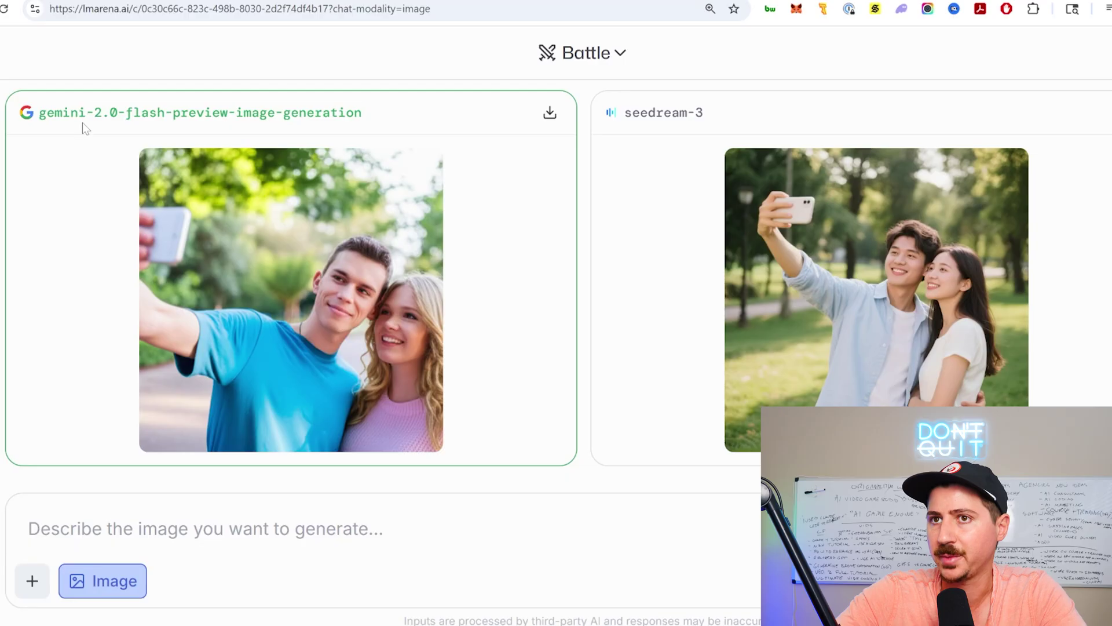
drag(85, 128, 362, 129)
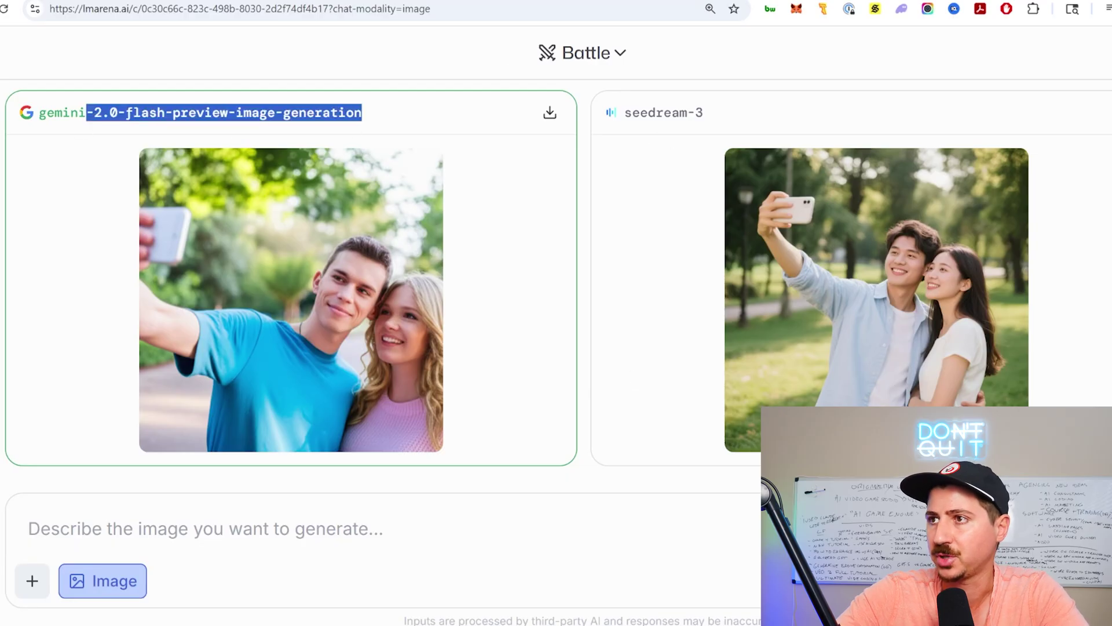
drag(624, 113, 704, 113)
click(583, 490)
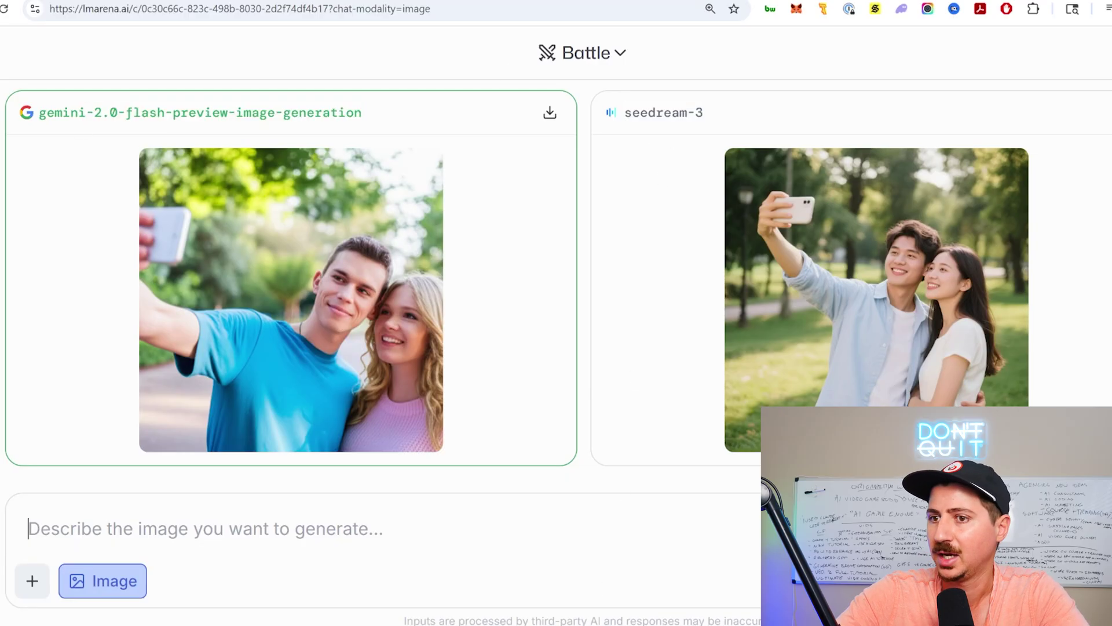
Copy the previous park couple-selfie prompt into the empty prompt box and resubmit it for a new battle
text(https://lmarena.ai/)
key(ctrl+z)
scroll(797, 208, up, 2)
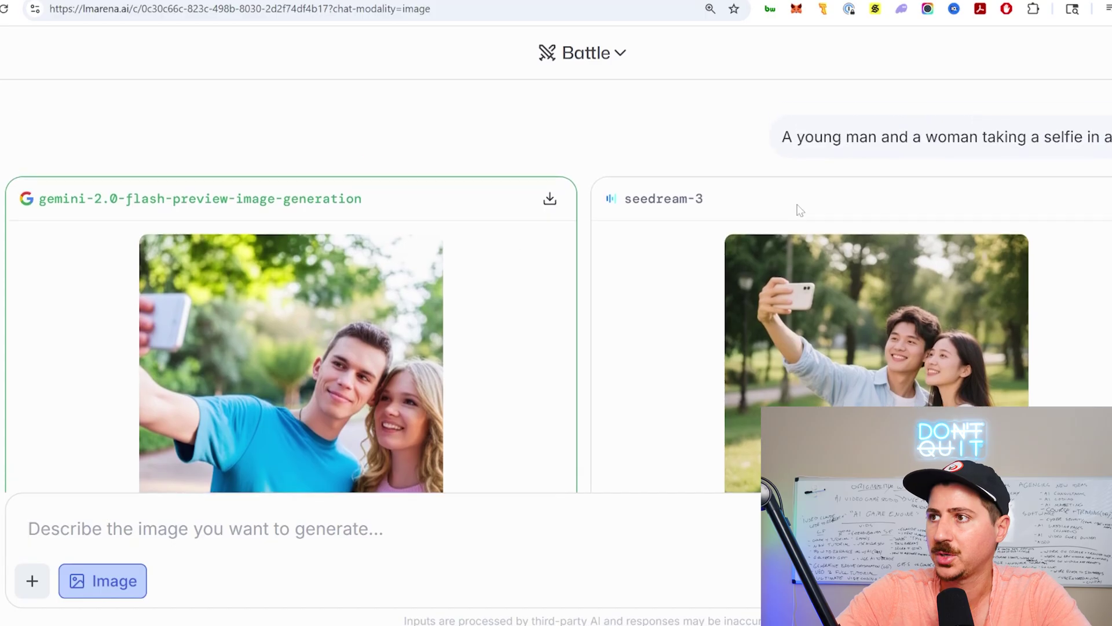
scroll(845, 141, down, 2)
scroll(834, 149, up, 2)
triple_click(834, 140)
key(ctrl+c)
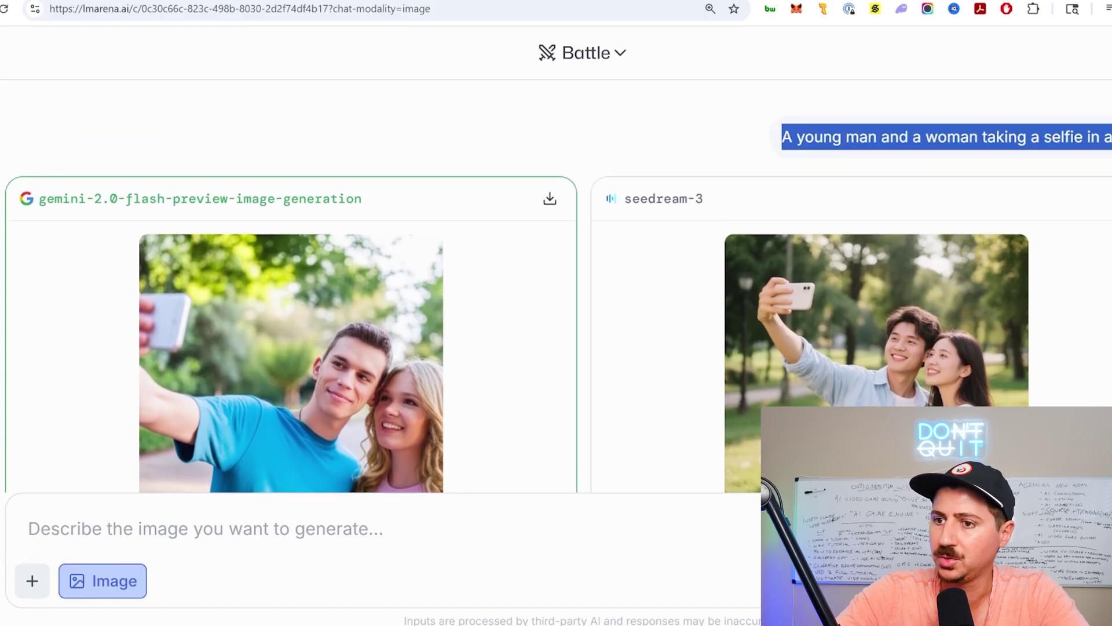
click(561, 513)
key(ctrl+v)
key(BackSpace)
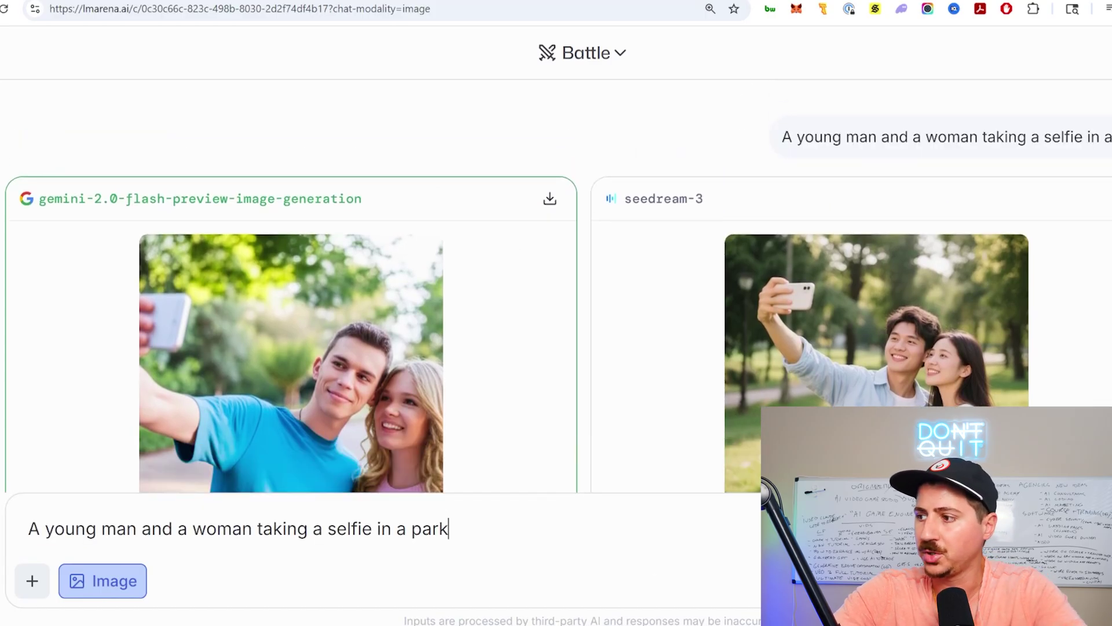
key(Return)
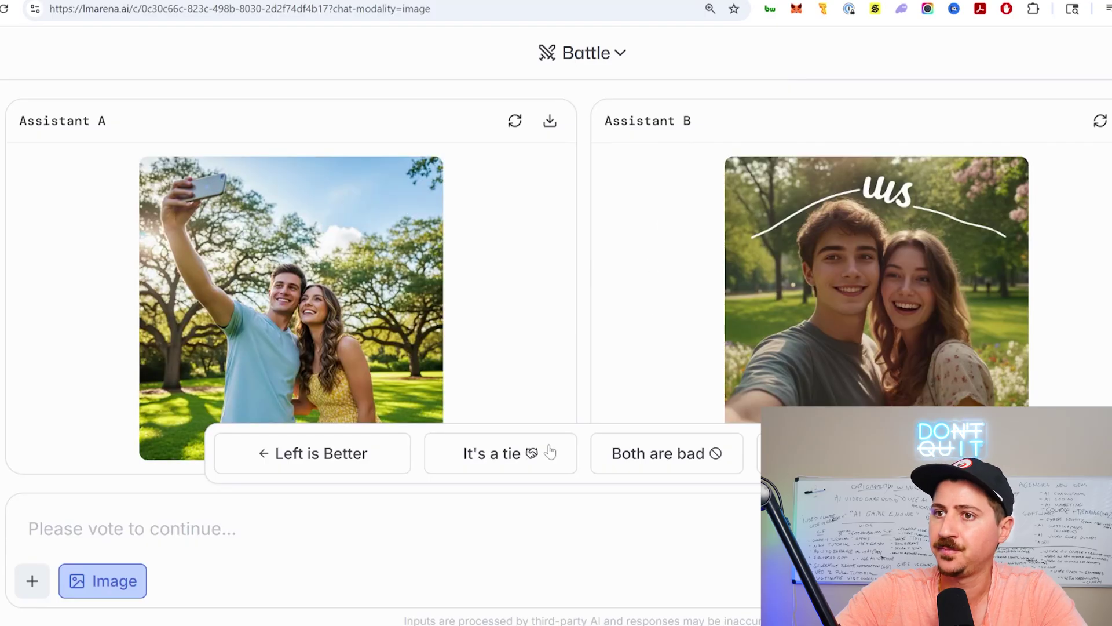
Vote 'Both are bad' to reveal imagen-4.0-generate-preview-06-06 and photon, and highlight the left model's version
scroll(834, 342, down, 2)
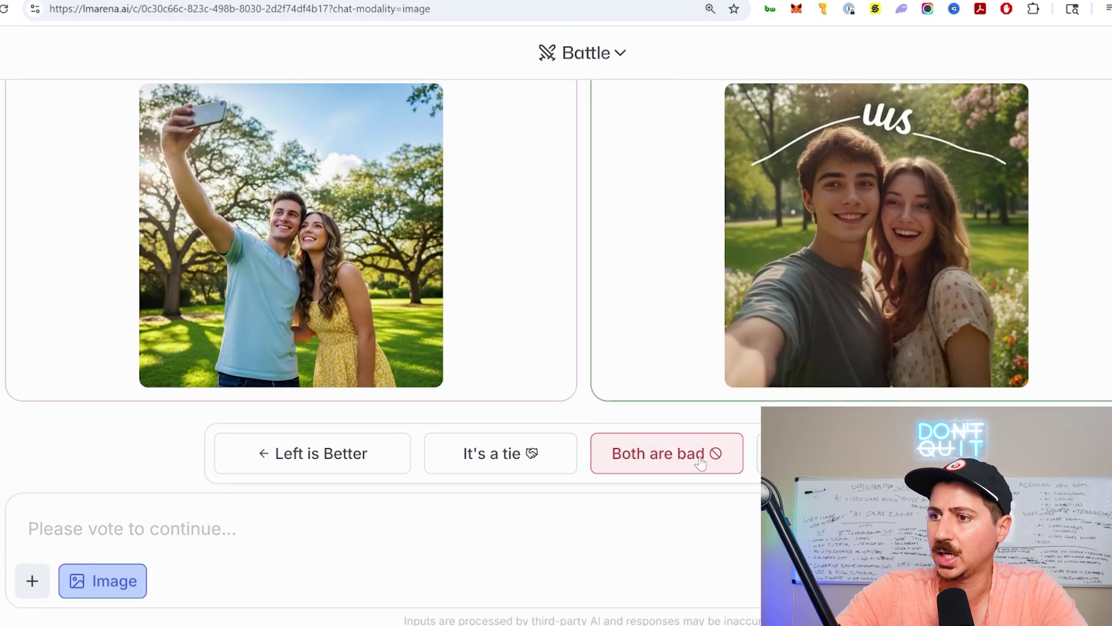
click(666, 453)
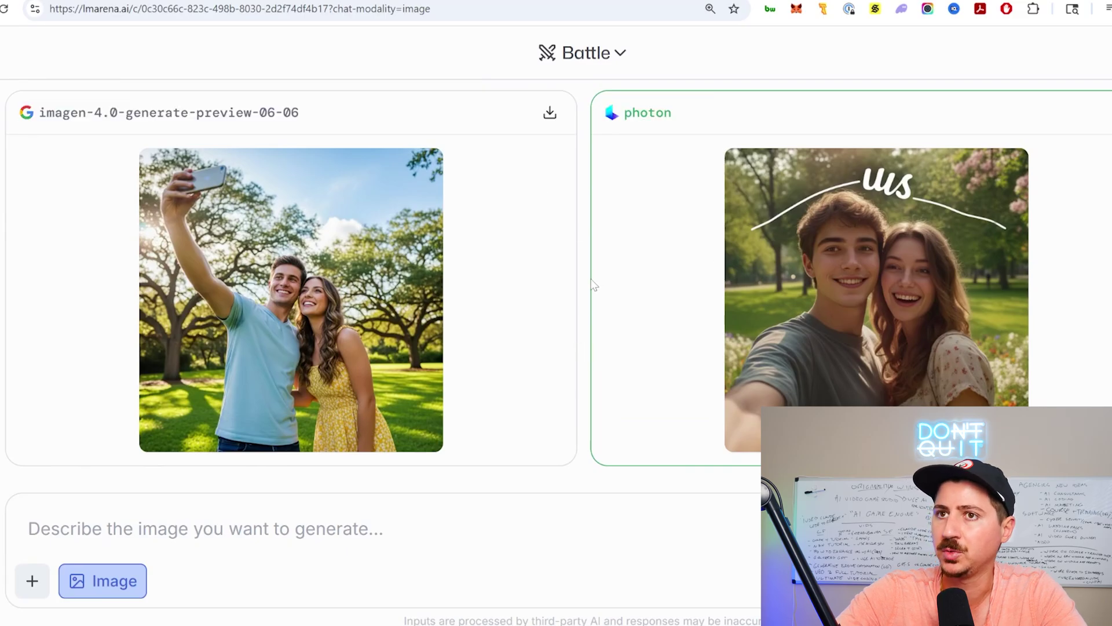
drag(87, 112, 148, 113)
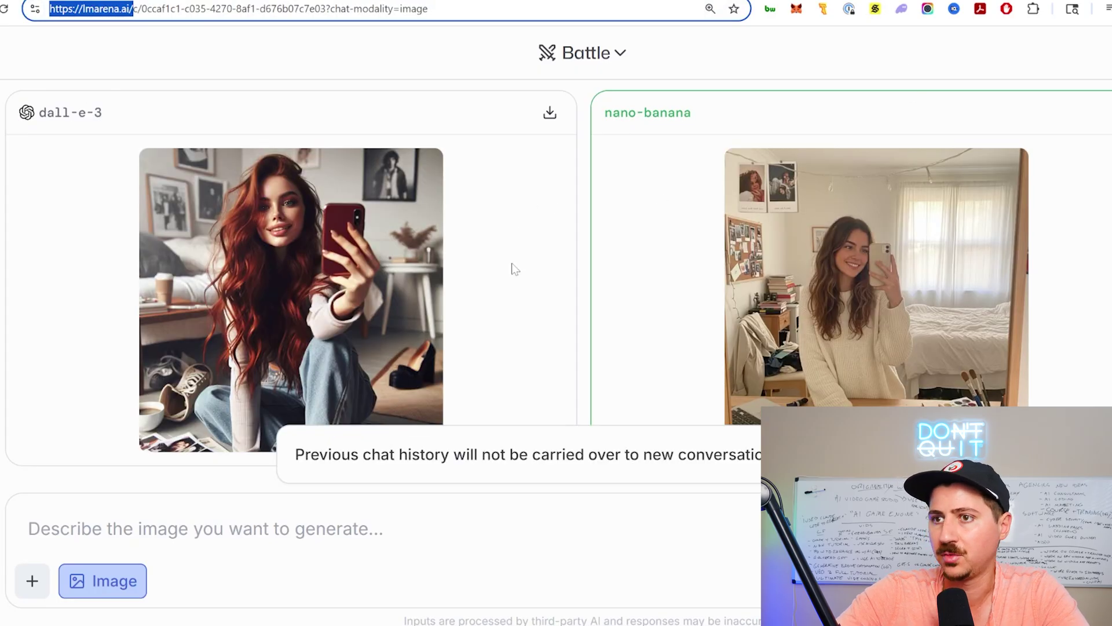
Scroll through the earlier battle's revealed model pairs down to dall-e-3 versus nano-banana
scroll(580, 347, up, 10)
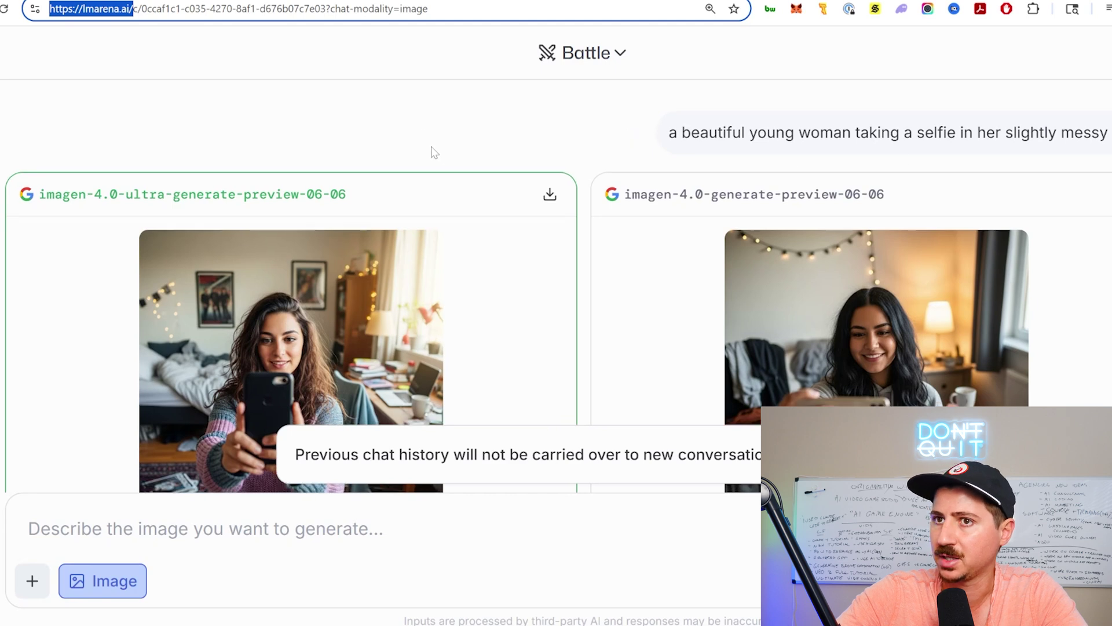
scroll(432, 151, down, 3)
scroll(164, 222, up, 3)
scroll(92, 168, down, 1)
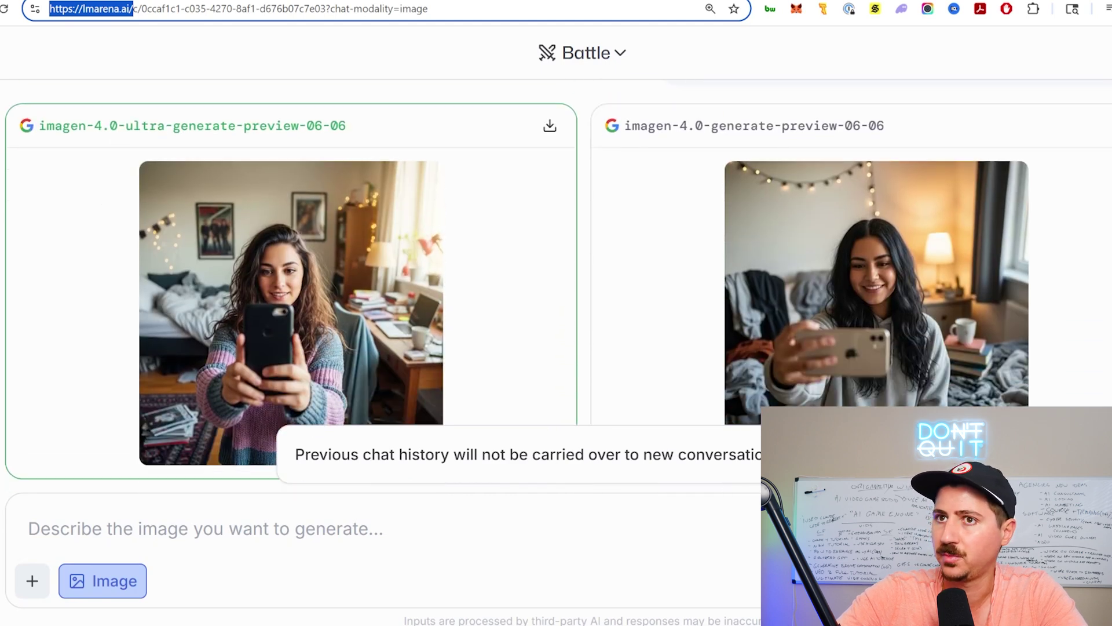
scroll(779, 147, down, 4)
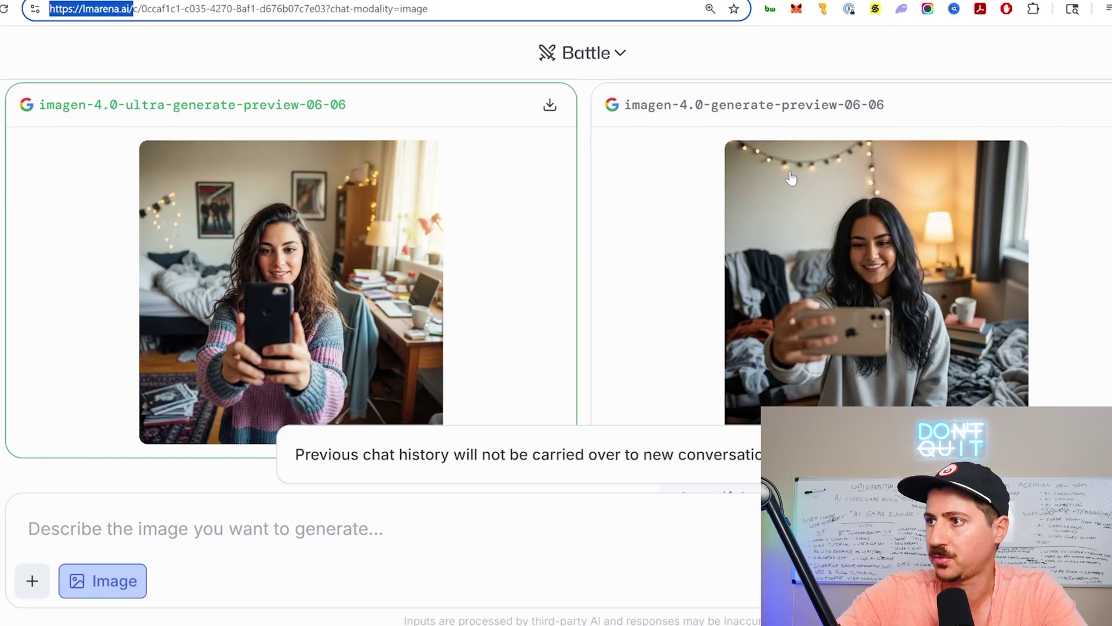
scroll(400, 218, down, 3)
scroll(400, 219, up, 1)
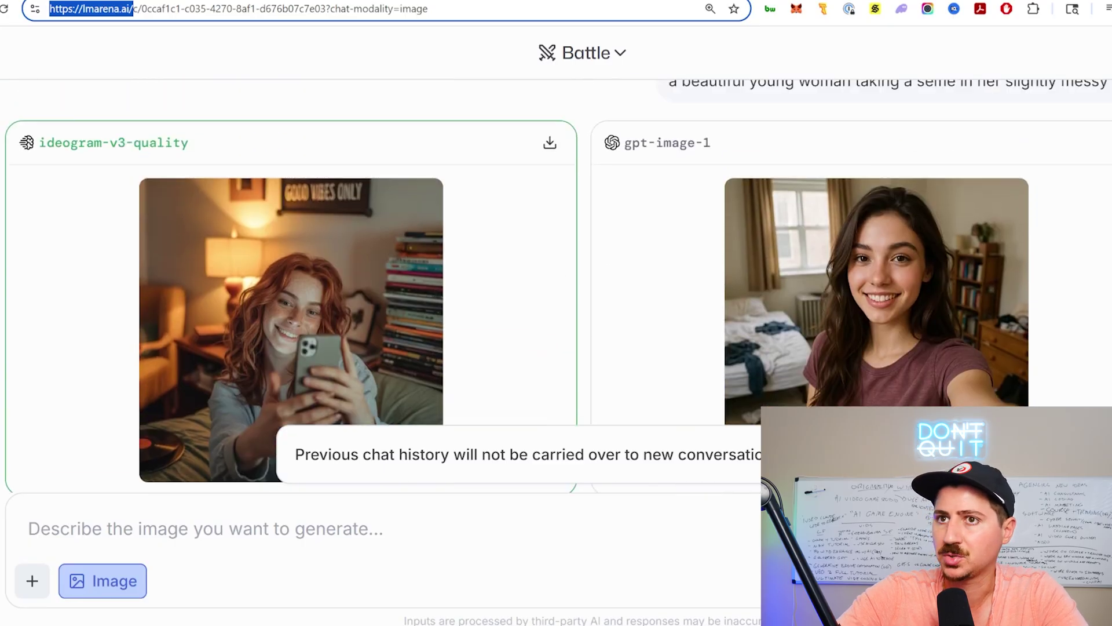
scroll(707, 168, down, 3)
scroll(710, 168, up, 6)
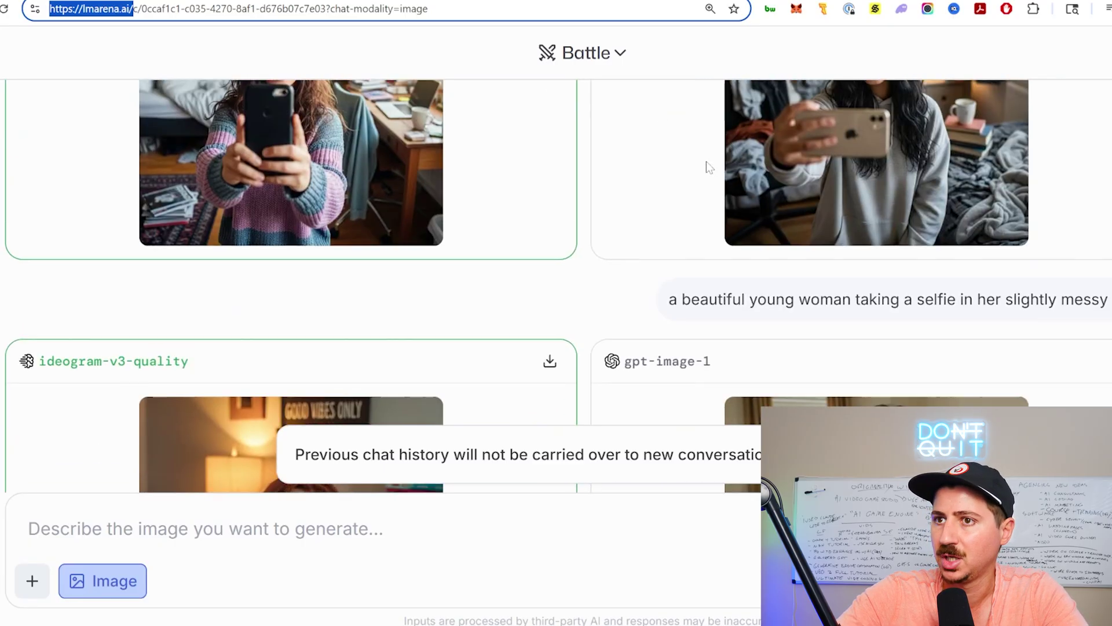
scroll(712, 168, down, 1)
scroll(713, 168, up, 4)
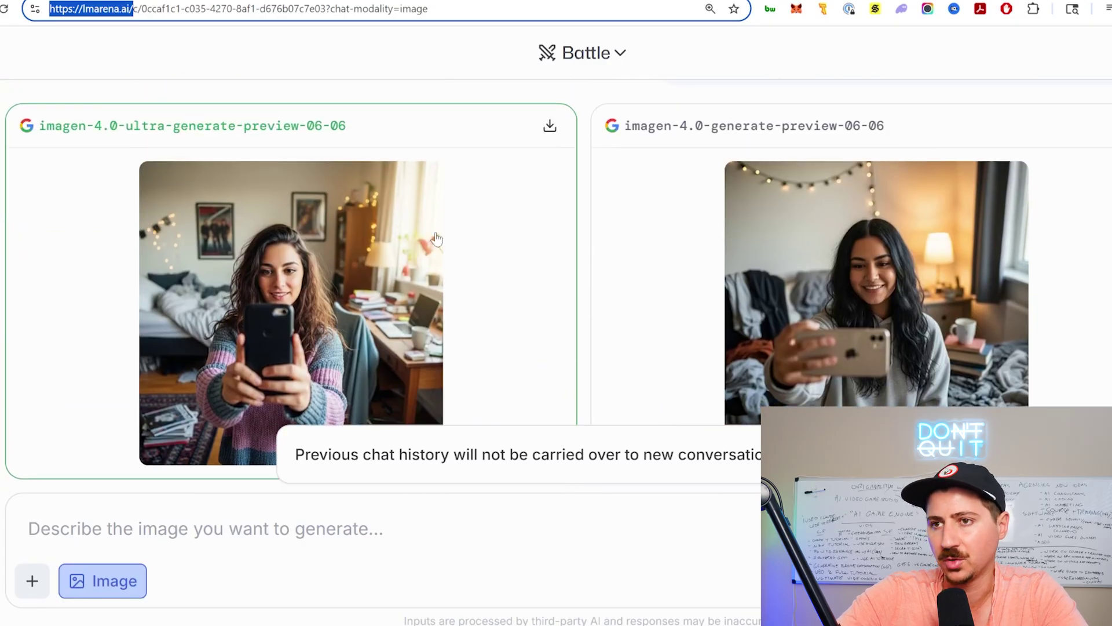
scroll(516, 293, down, 7)
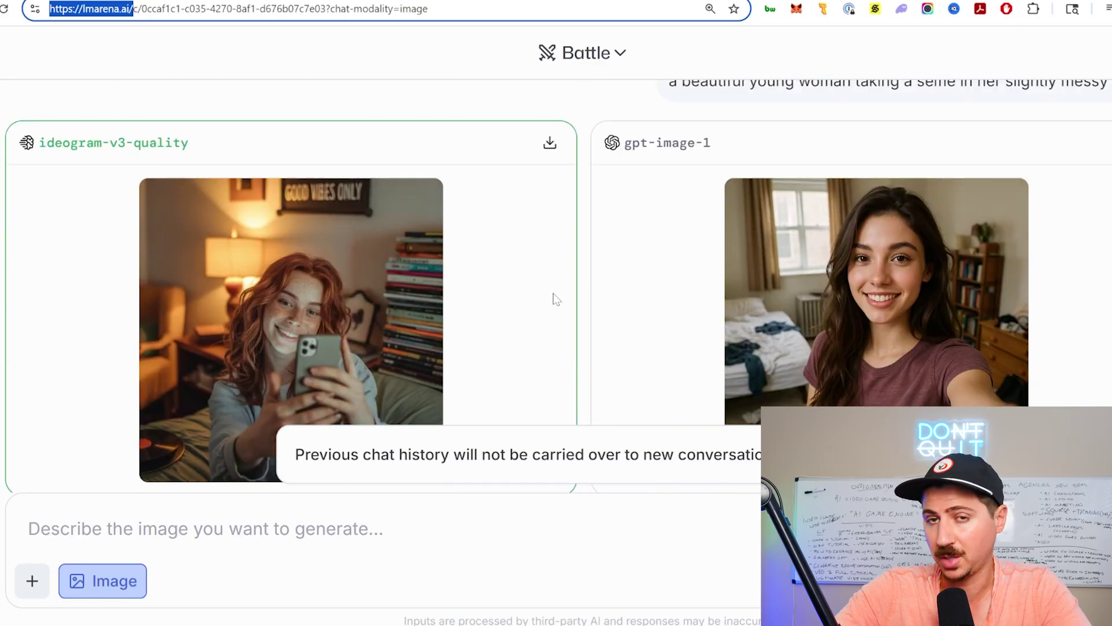
scroll(554, 298, down, 6)
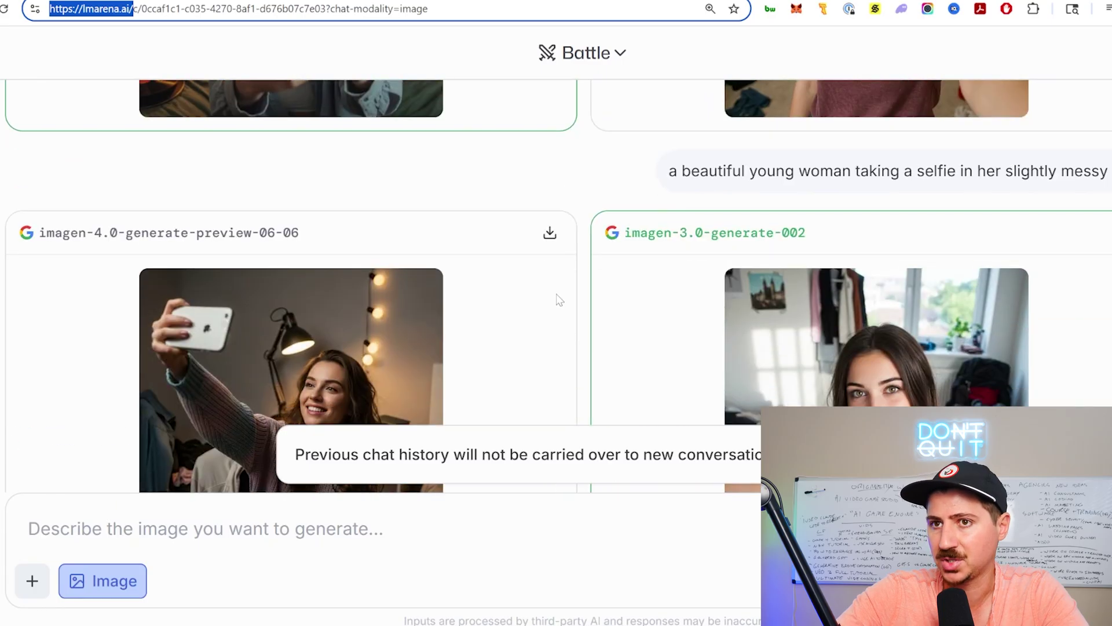
scroll(336, 185, down, 1)
scroll(687, 145, down, 1)
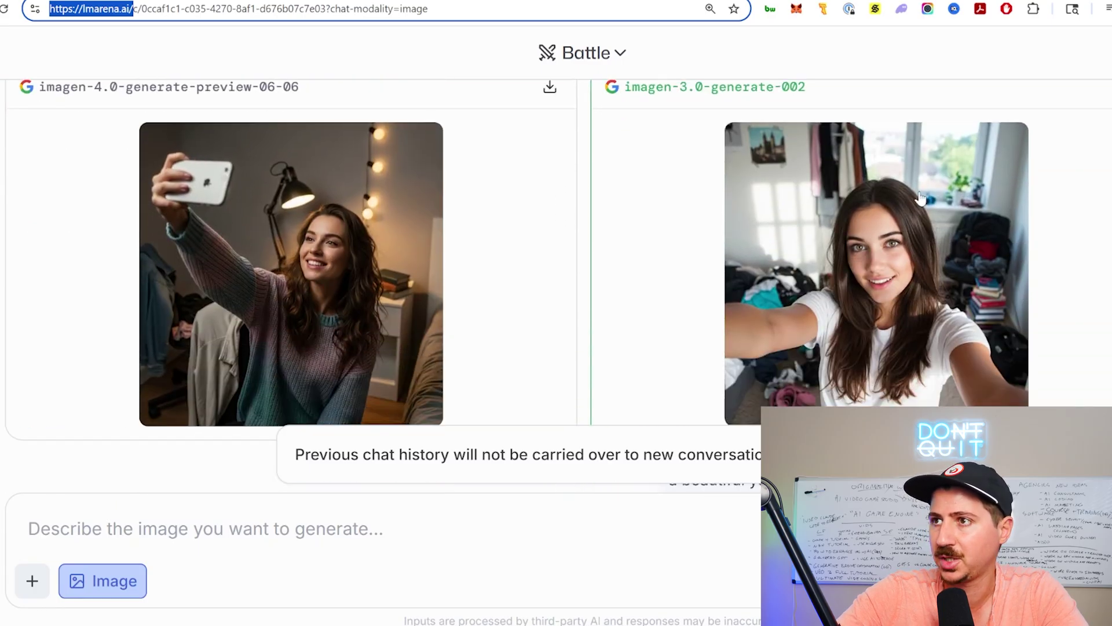
scroll(704, 184, down, 5)
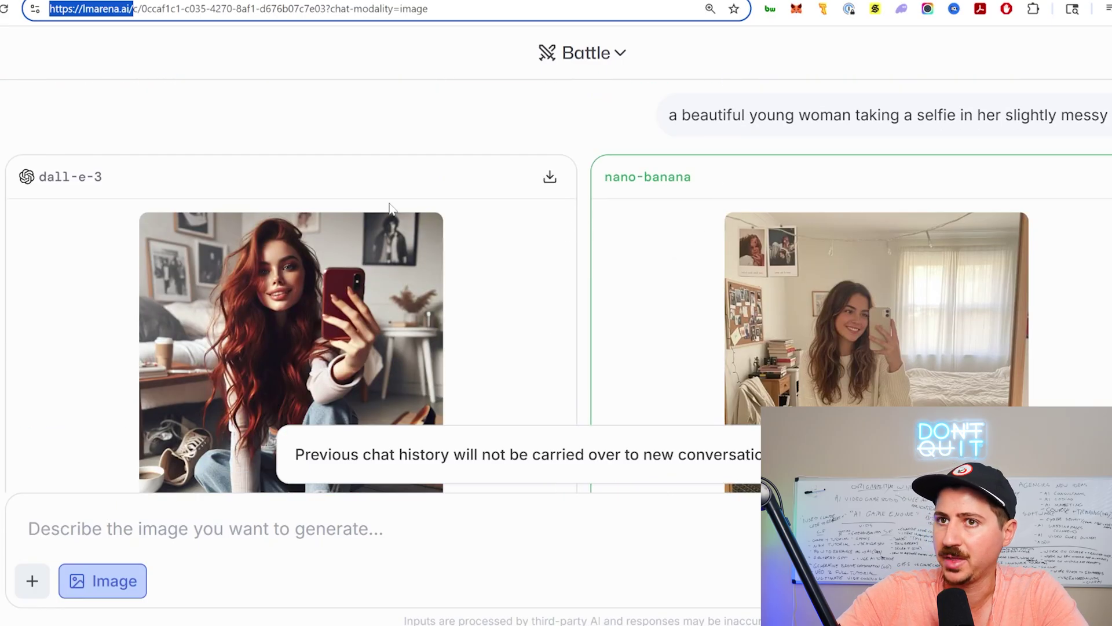
scroll(110, 182, down, 1)
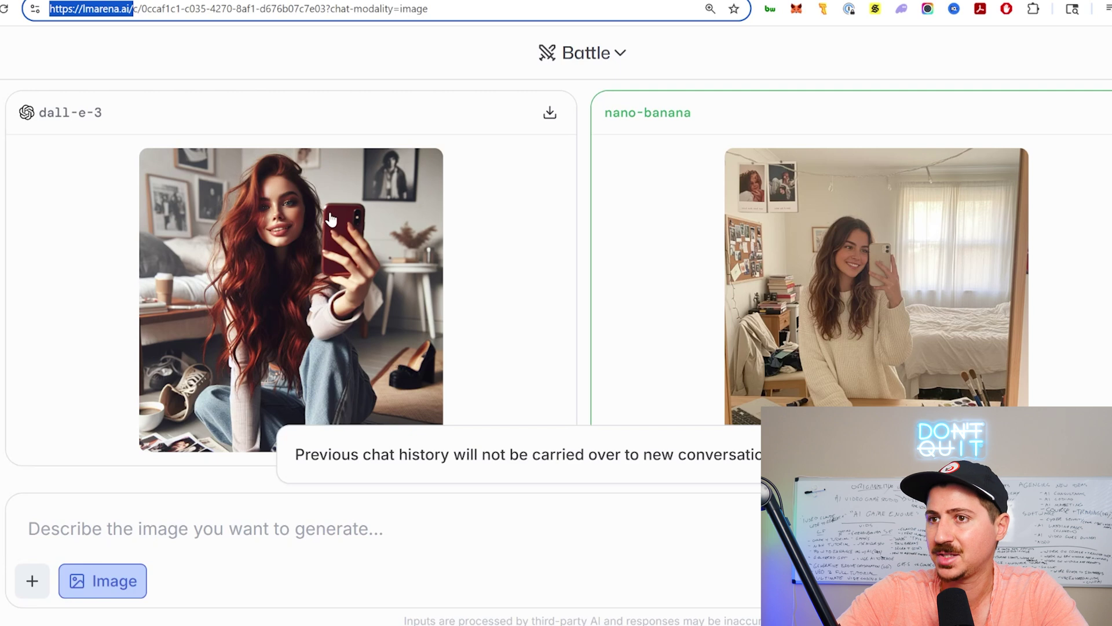
Dismiss the chat history notice and switch to the X post on using Nano-Banana free
scroll(318, 307, up, 1)
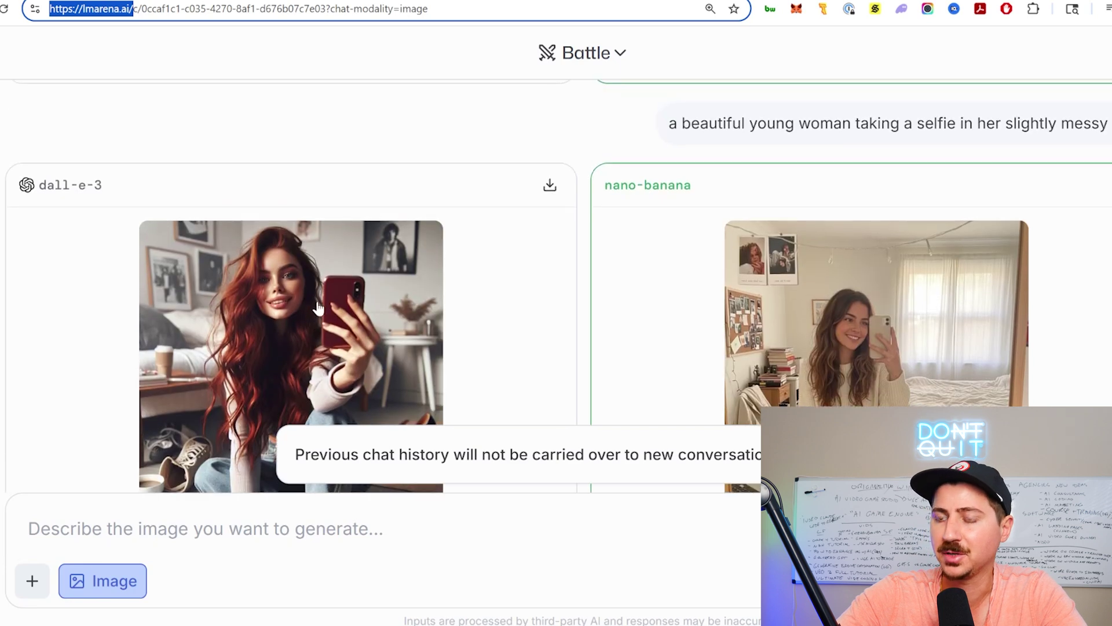
scroll(319, 307, down, 1)
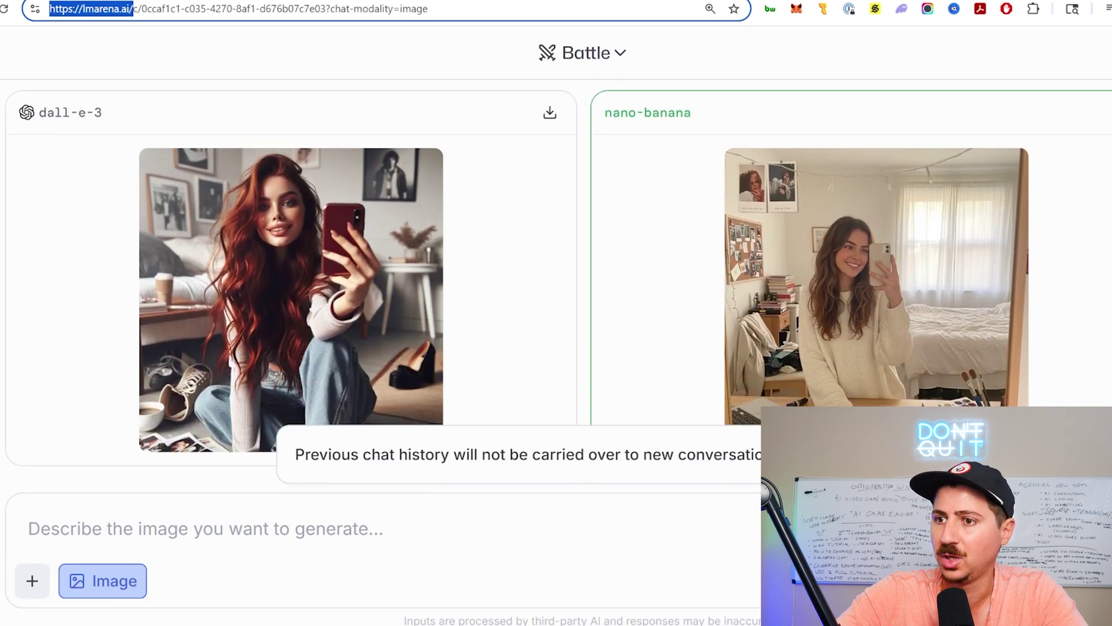
click(363, 264)
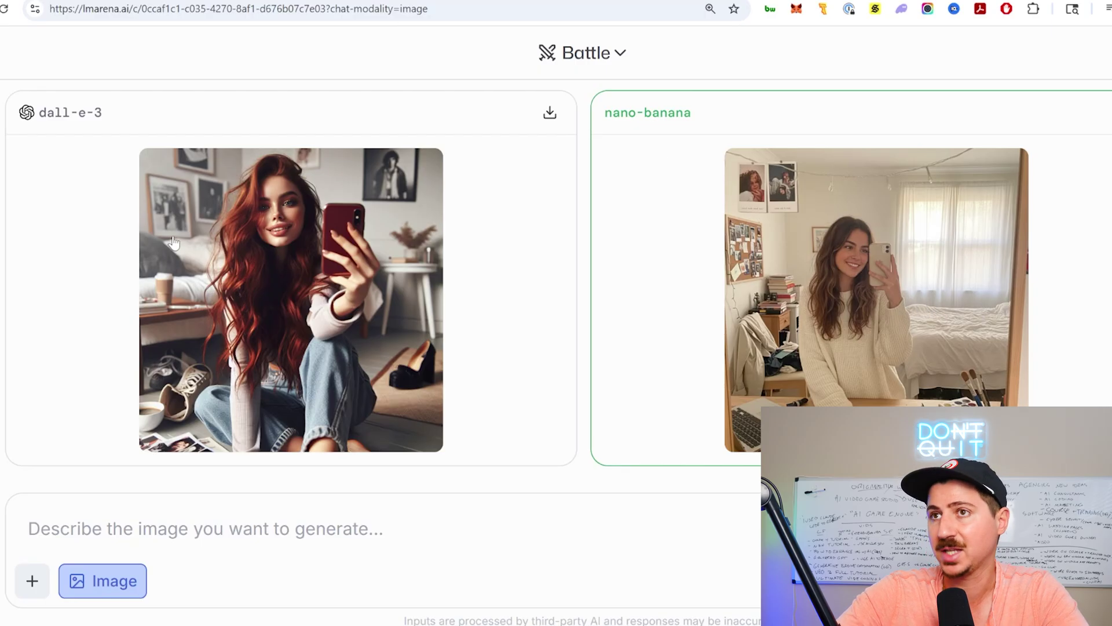
key(ctrl+Tab)
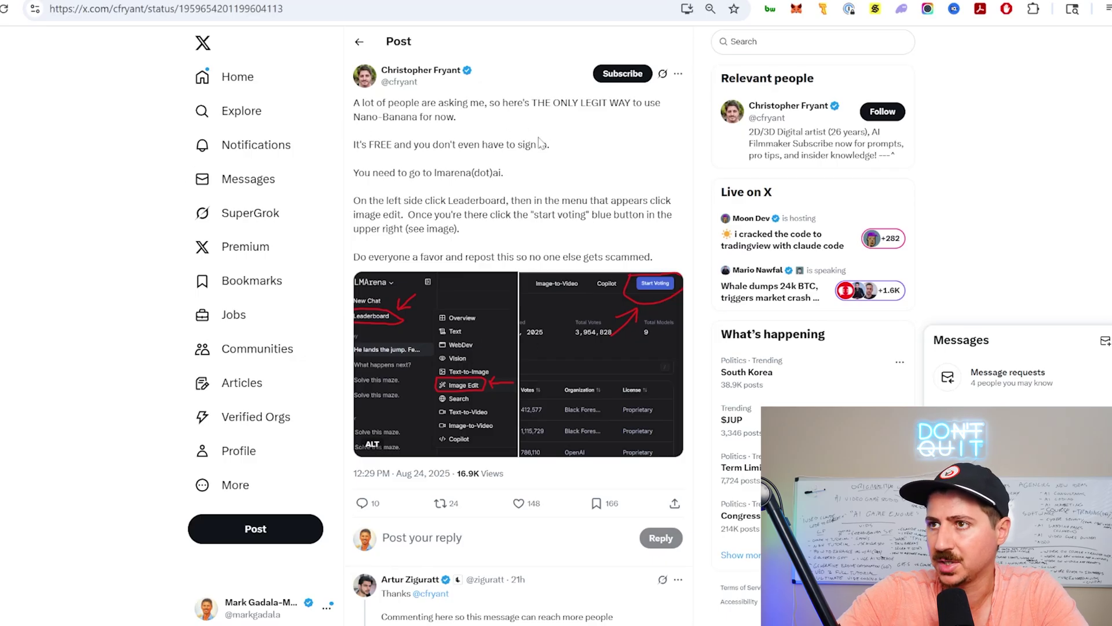
View the post's LMArena screenshot enlarged, then switch to the nano banana Photoshop post
click(478, 377)
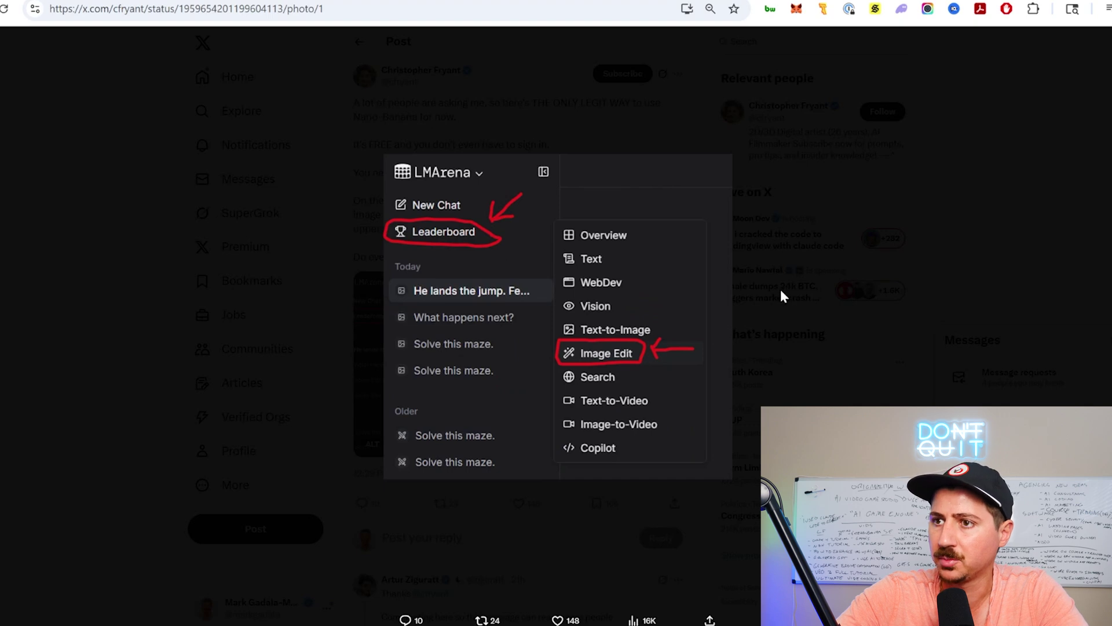
click(779, 346)
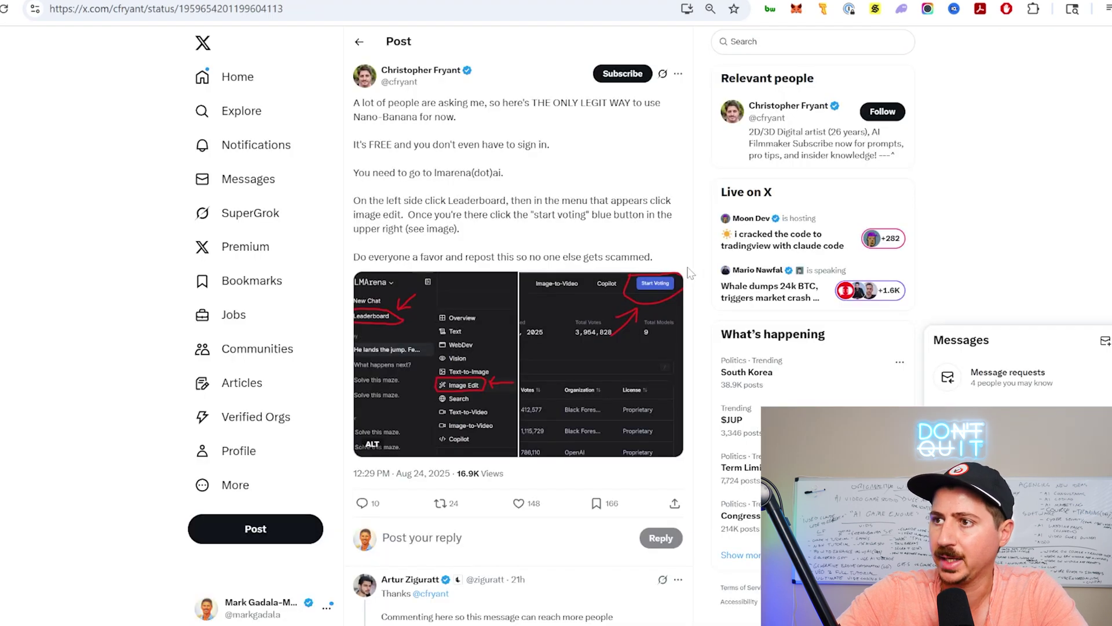
click(637, 347)
click(979, 162)
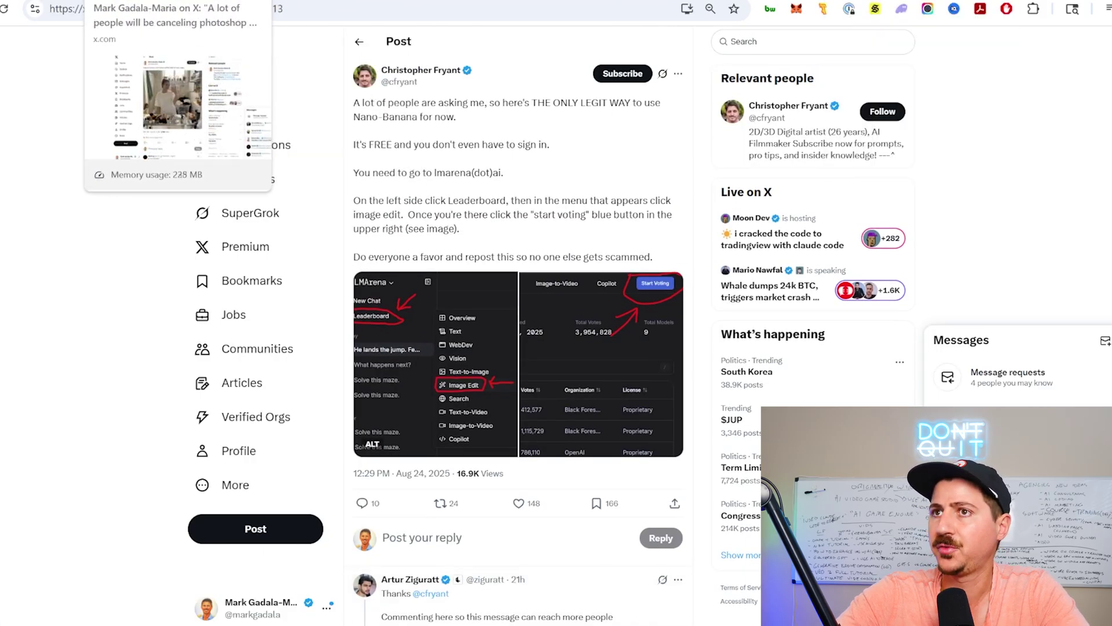
click(273, 0)
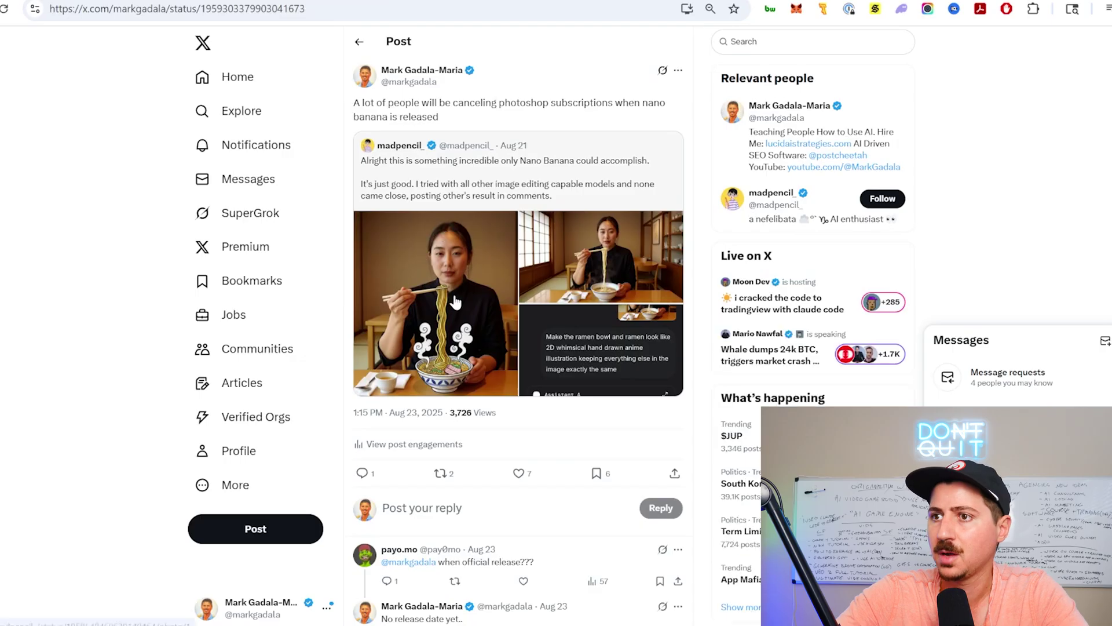
click(594, 255)
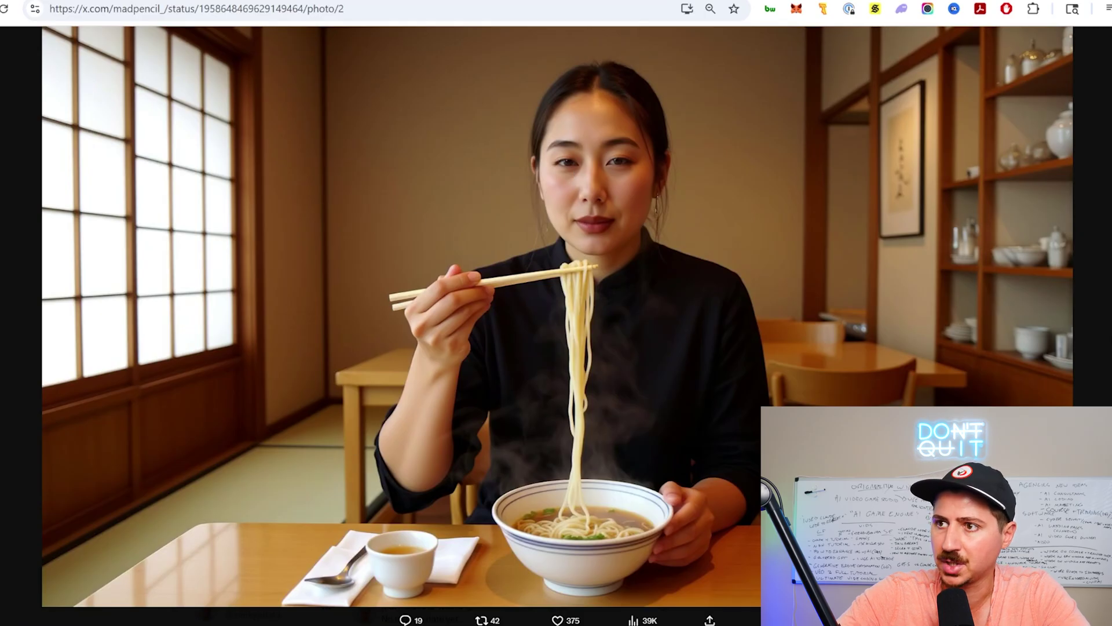
key(Left)
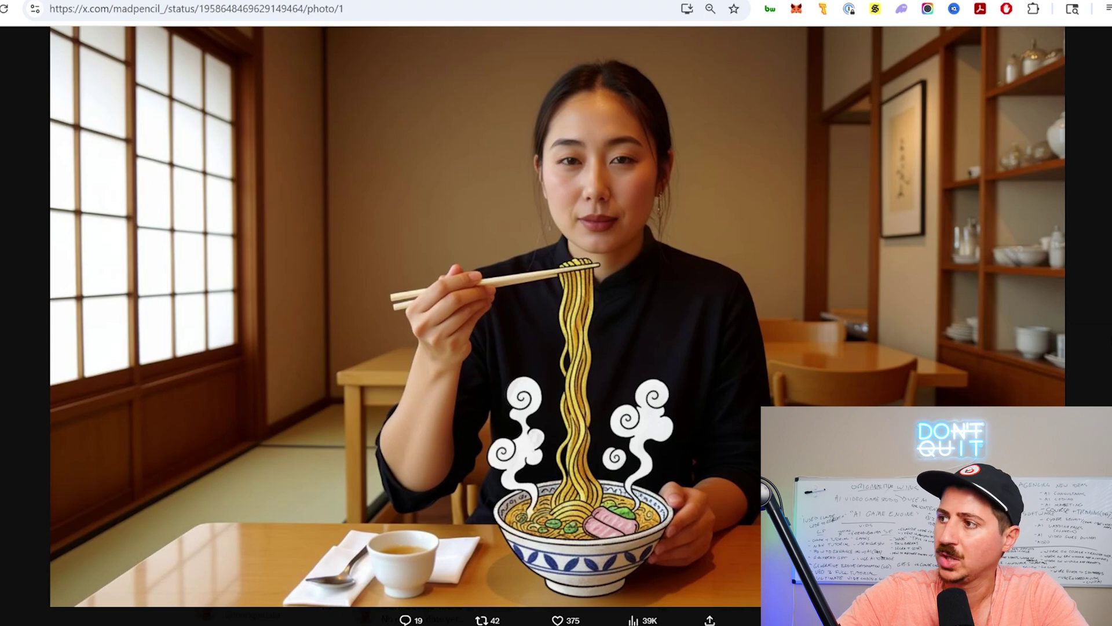
key(Right)
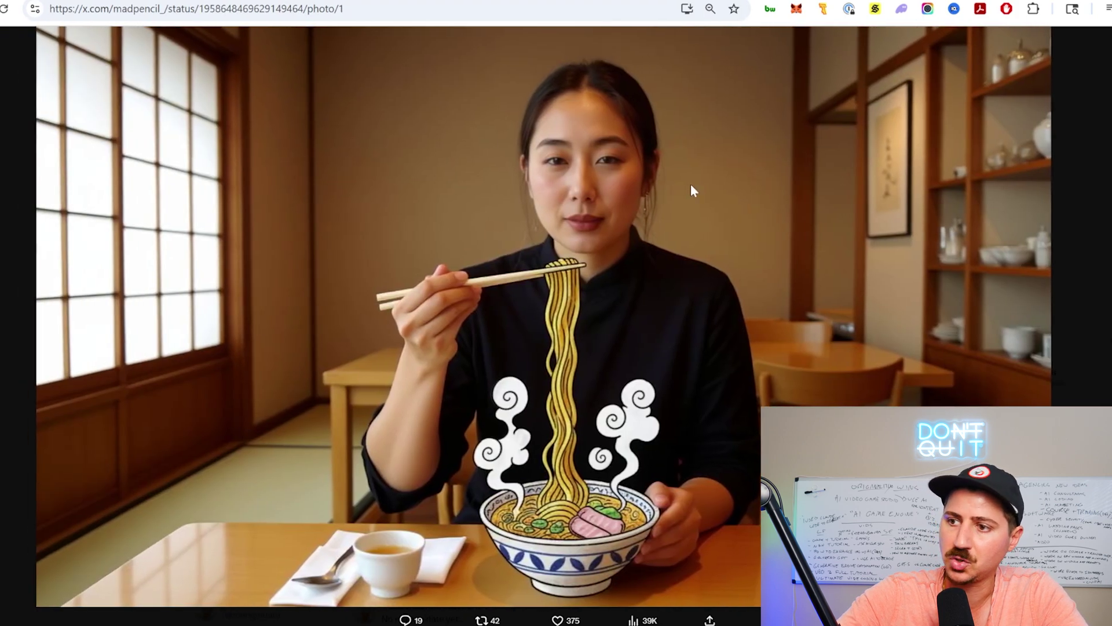
key(Escape)
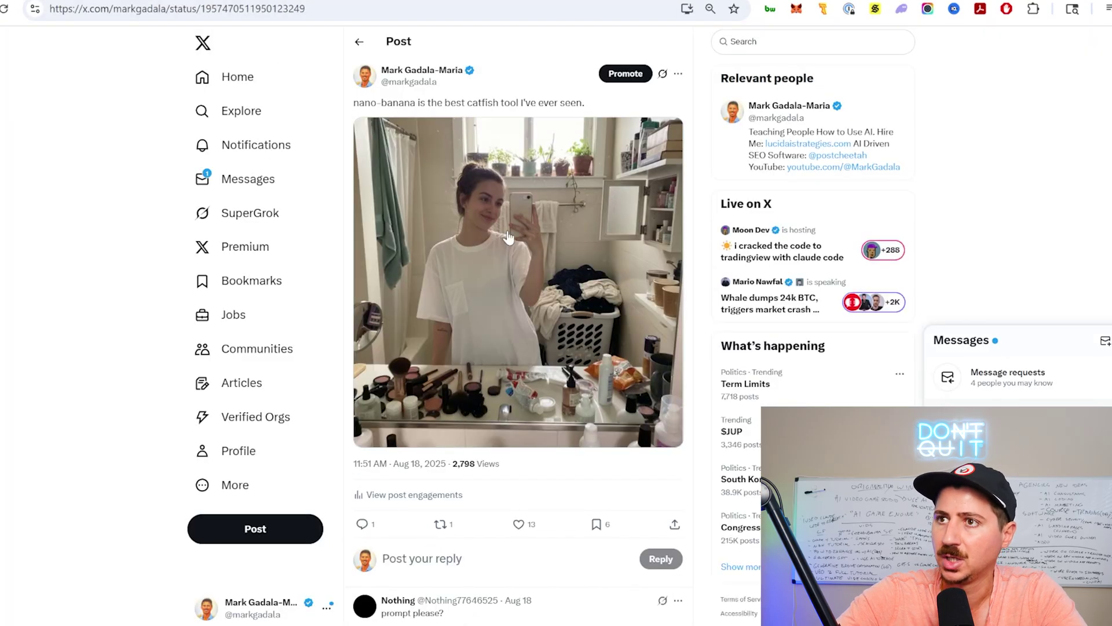
View the catfish-tool post's bathroom mirror selfie full-screen, then close the viewer
click(509, 191)
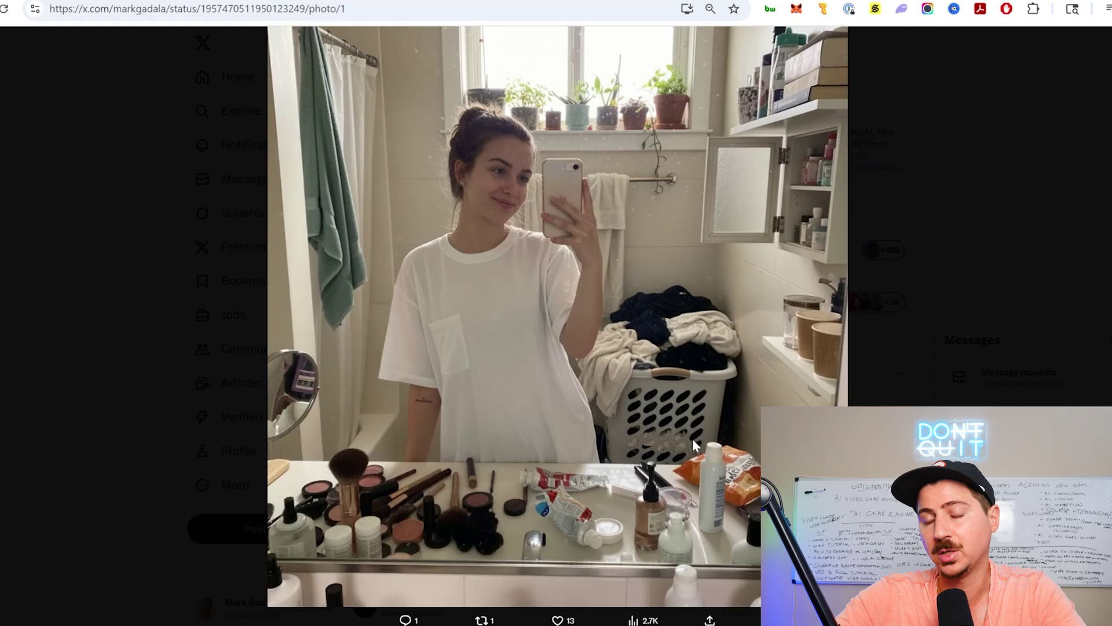
click(975, 276)
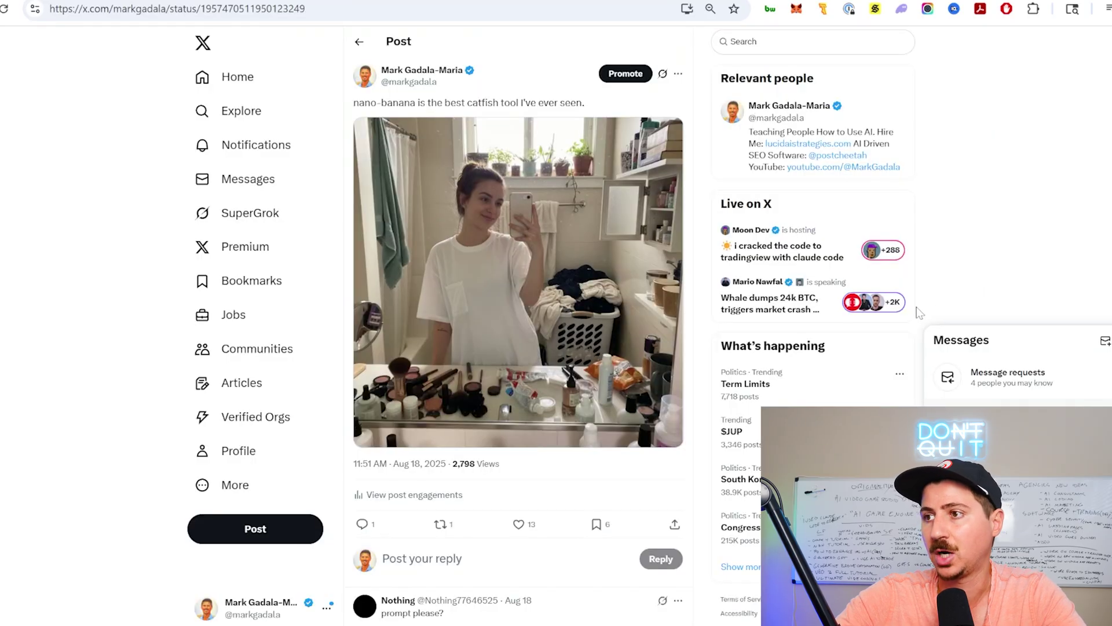